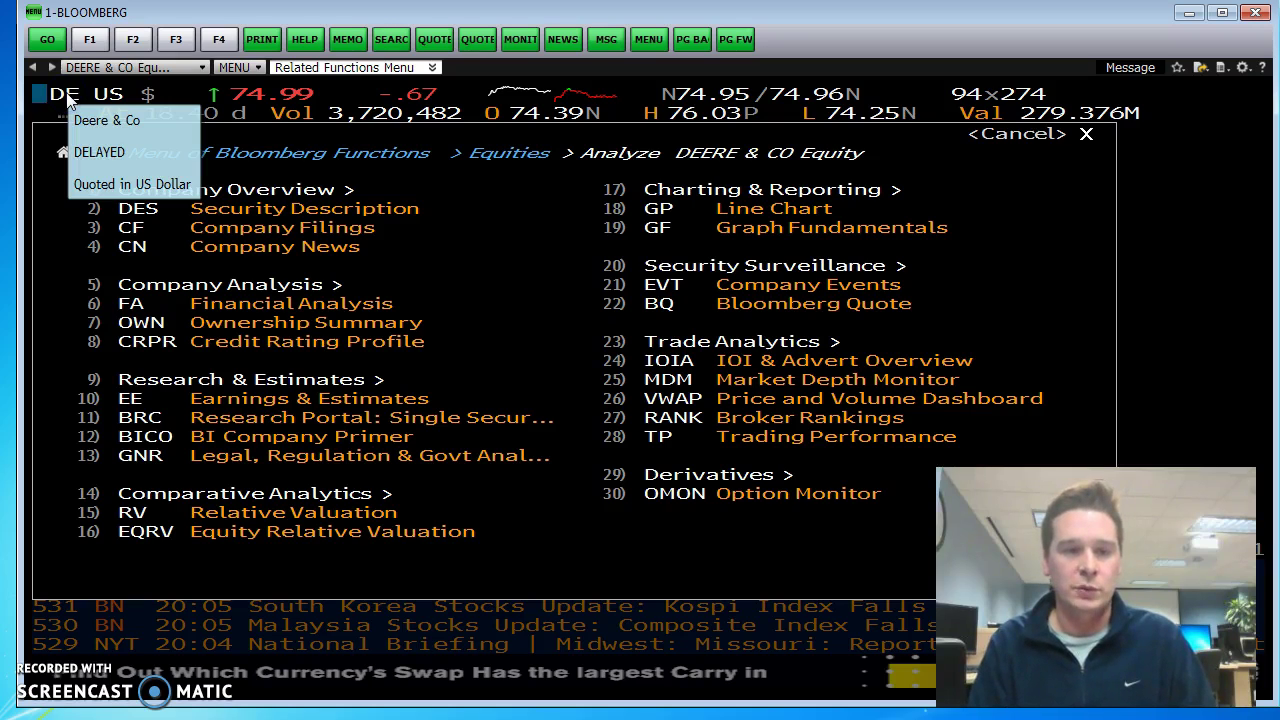
# Open the earnings history function (ERN) for the Deere & Co equity
pyautogui.click(68, 100)
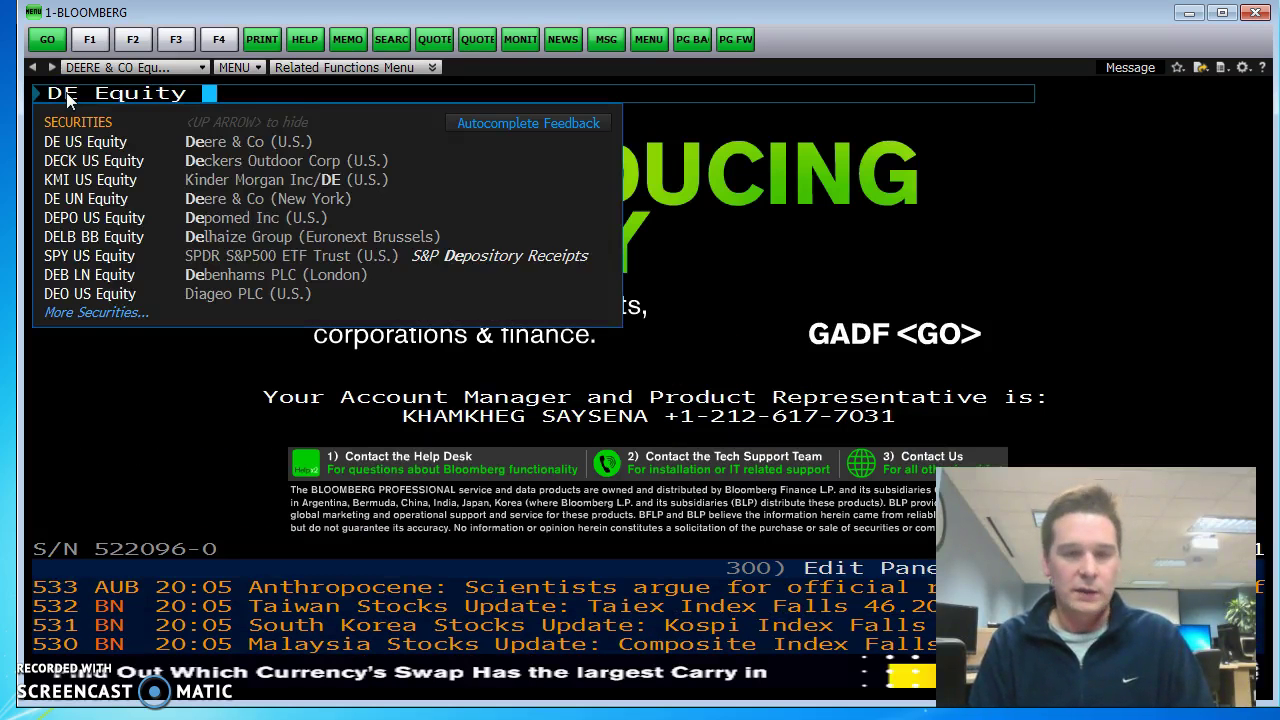
pyautogui.write('ERN')
pyautogui.press('Return')
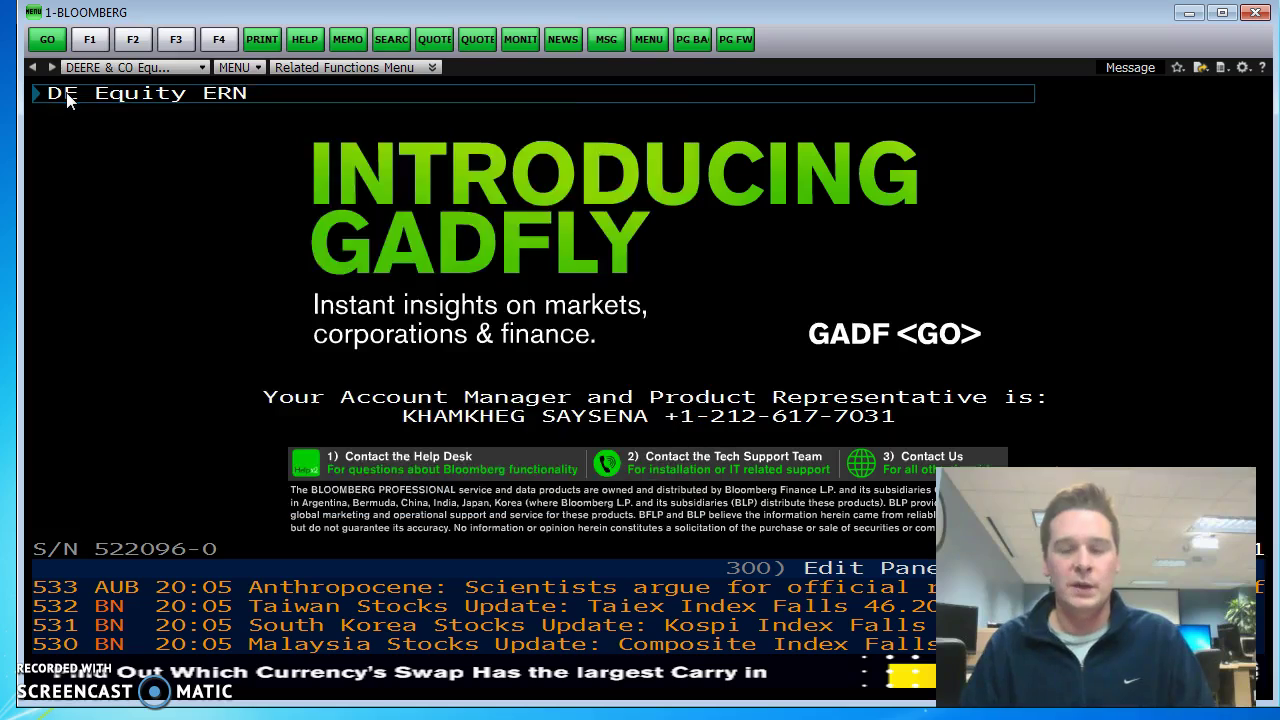
pyautogui.click(234, 134)
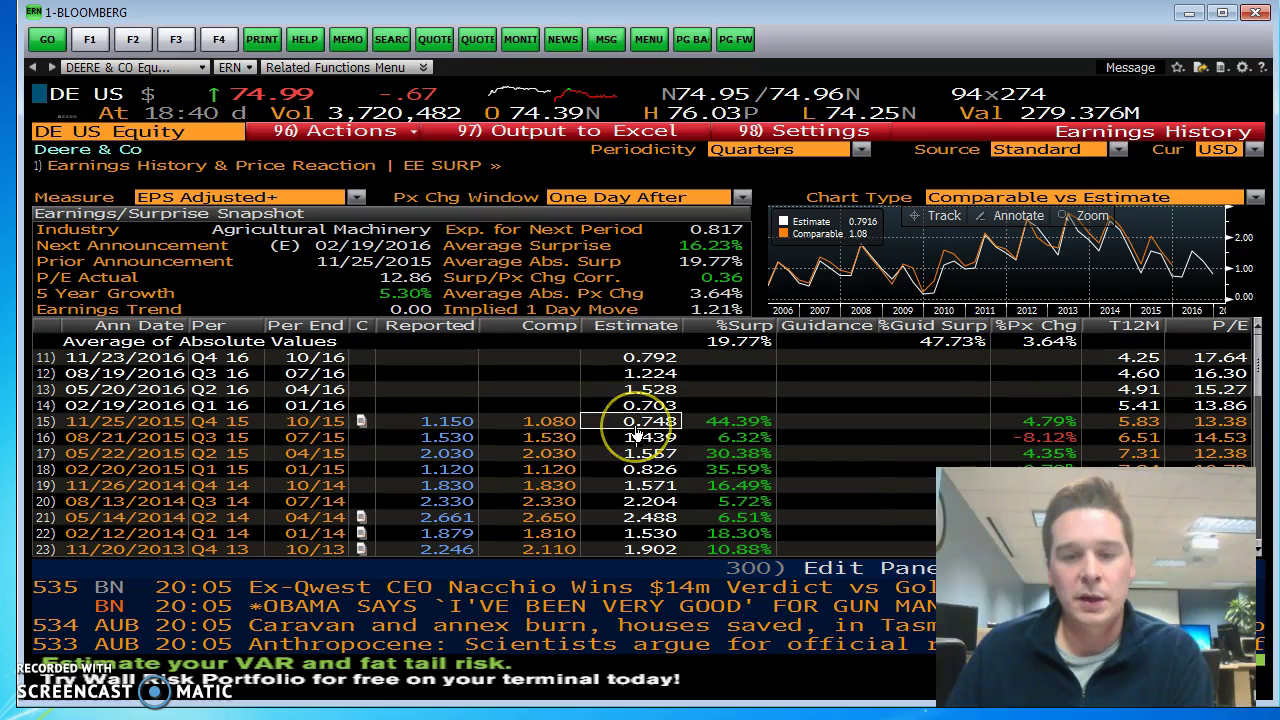
# Examine the quarterly EPS history, comparing reported, comparable and estimated figures for Q4 15 and the surprise percentages of earlier quarters
pyautogui.moveTo(636, 433)
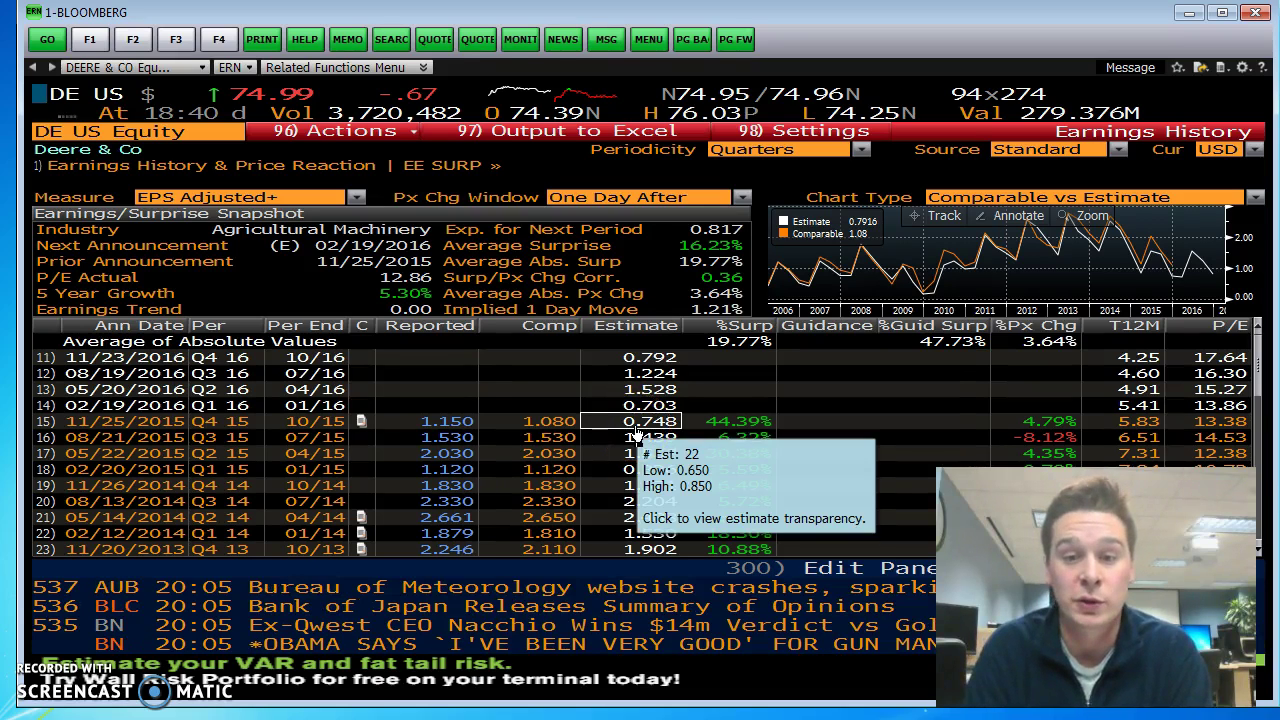
pyautogui.click(654, 428)
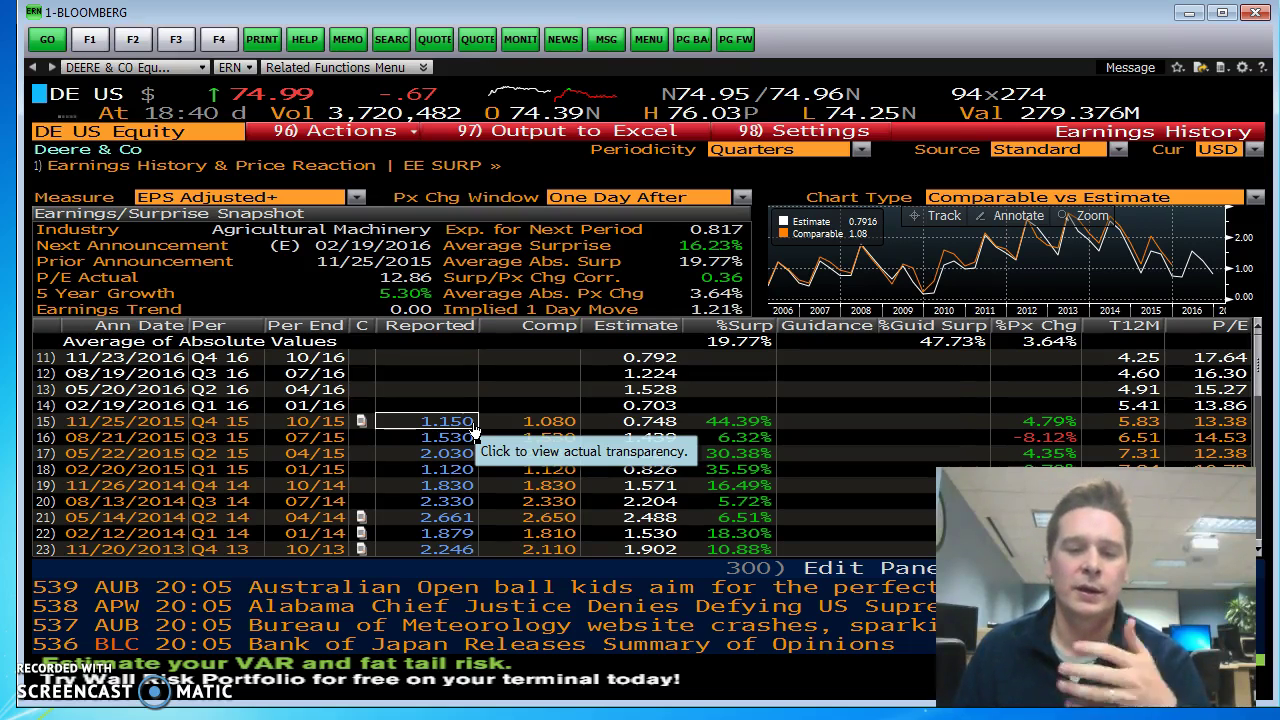
pyautogui.click(500, 453)
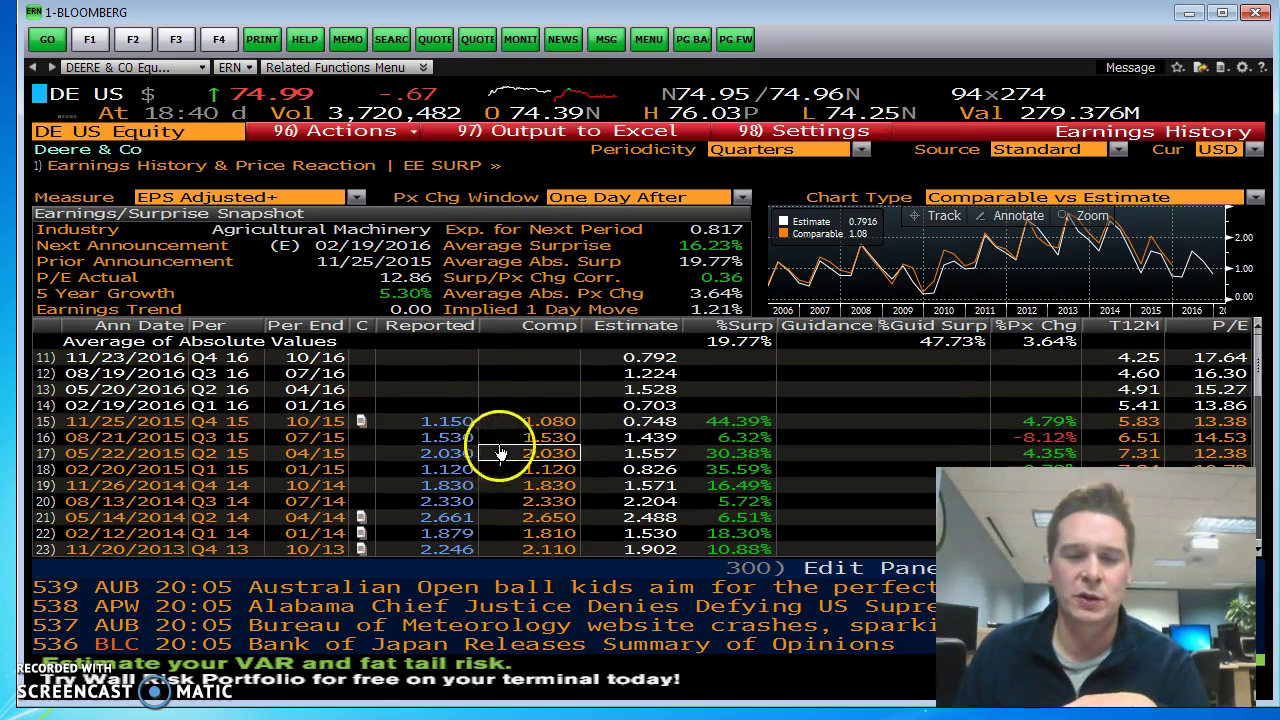
pyautogui.click(510, 422)
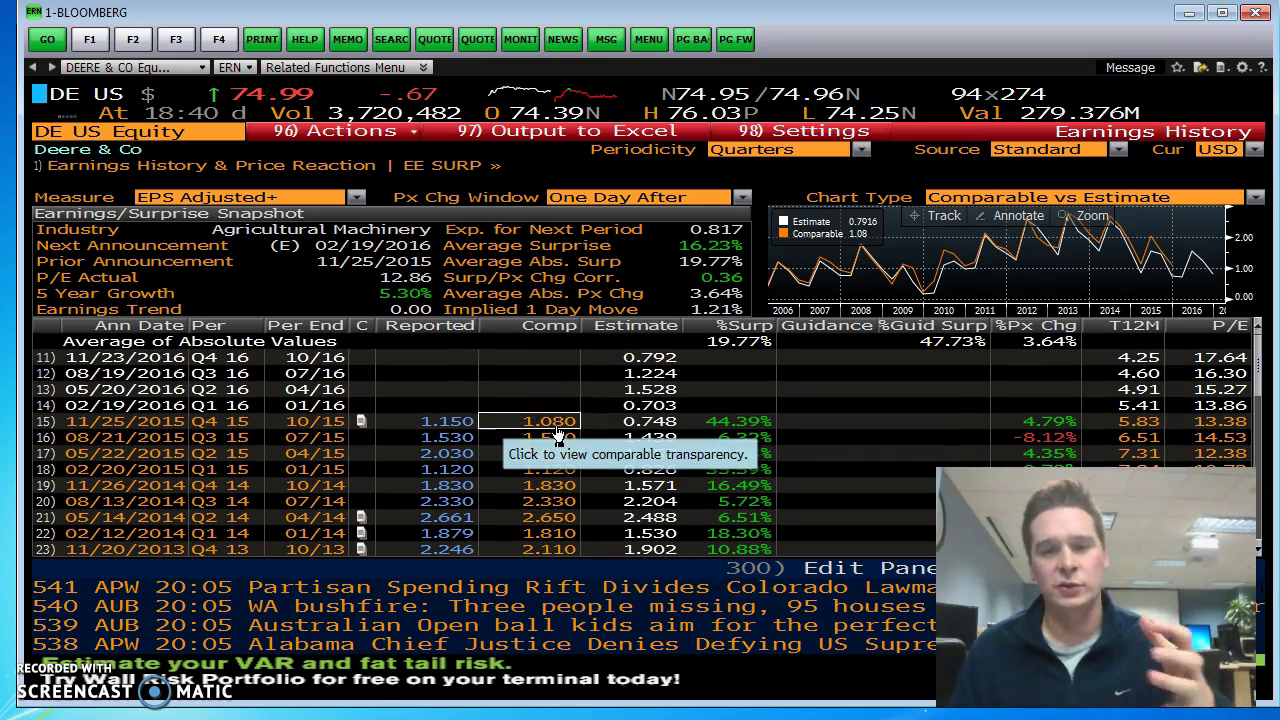
pyautogui.click(612, 428)
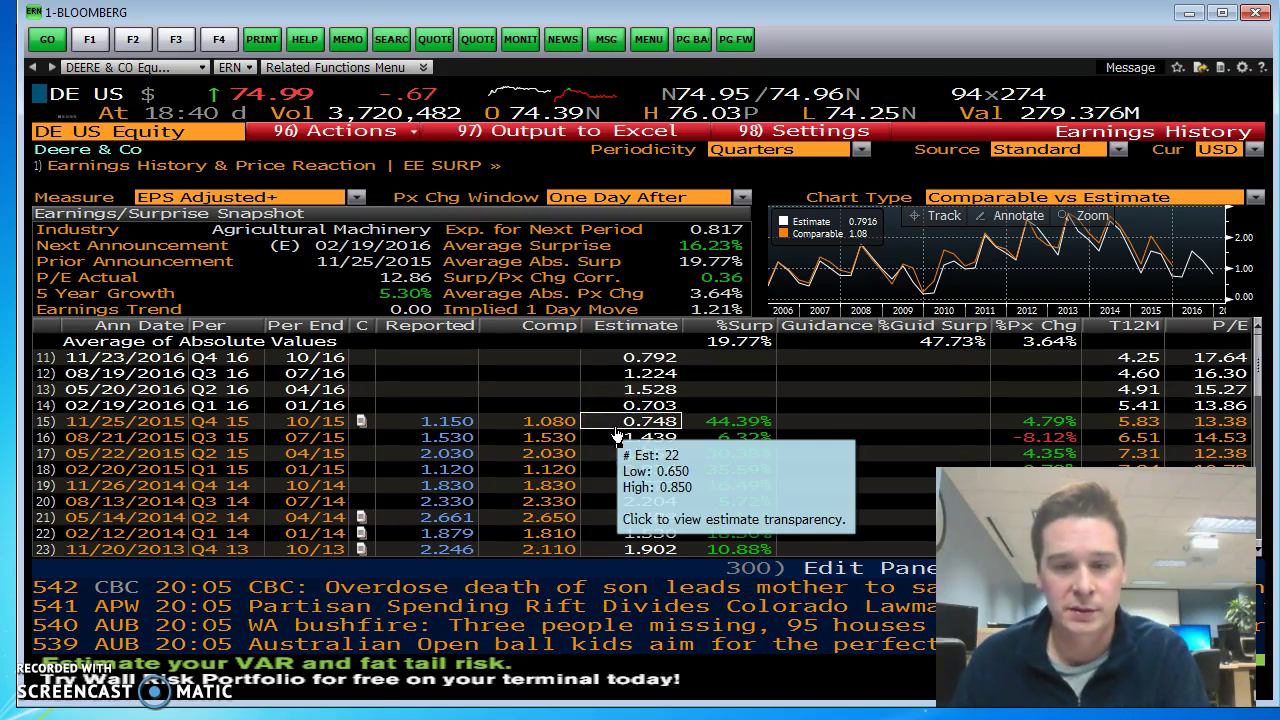
pyautogui.click(578, 430)
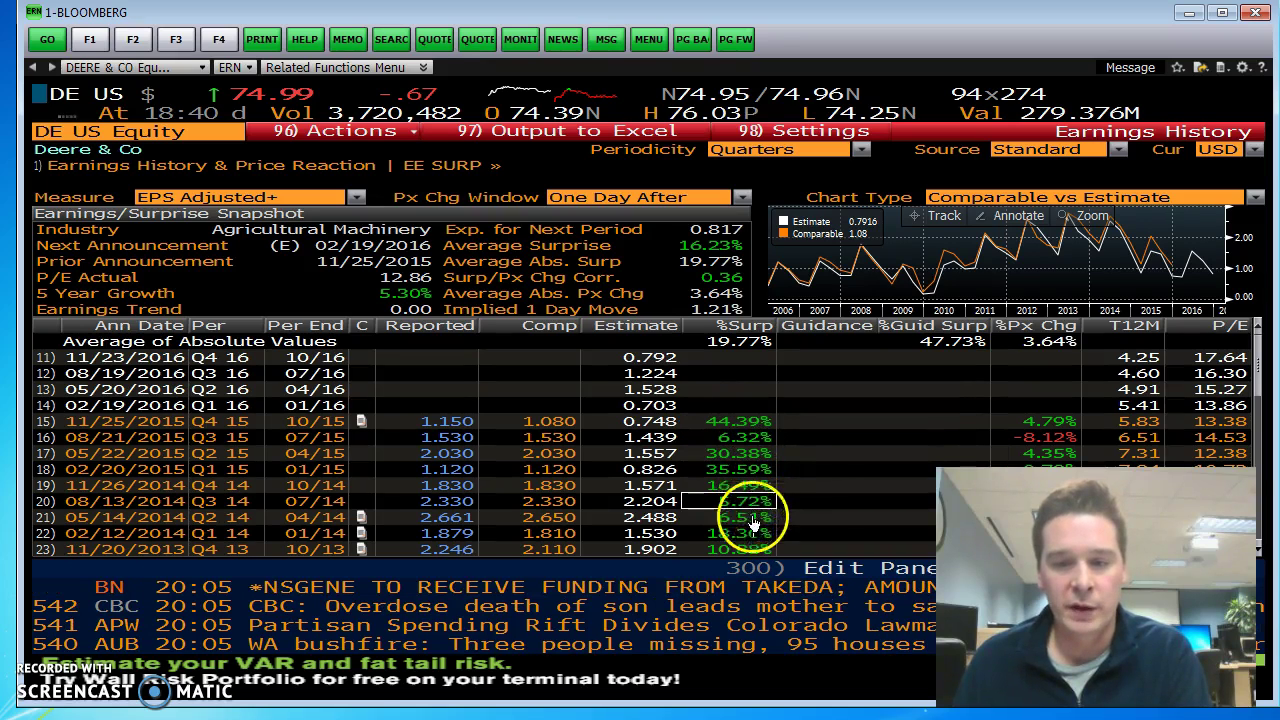
pyautogui.scroll(-1, 752, 548)
pyautogui.scroll(-4, 751, 535)
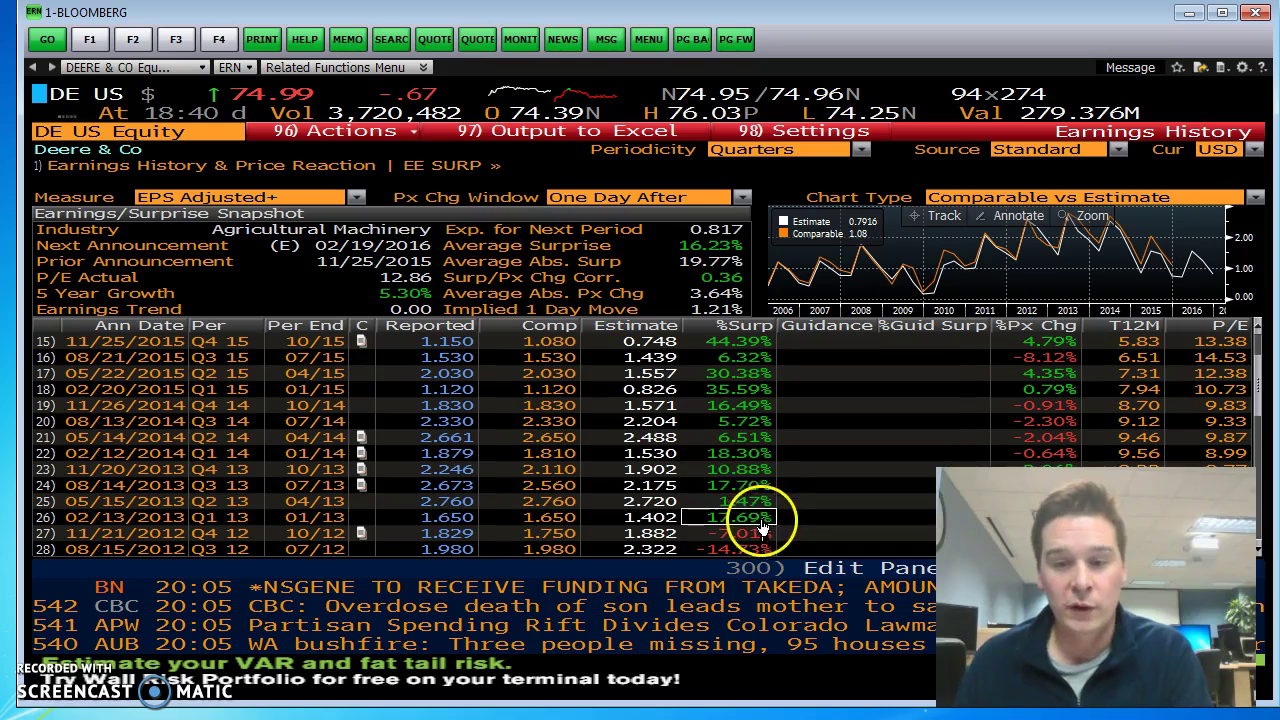
pyautogui.scroll(-2, 757, 548)
pyautogui.scroll(7, 757, 548)
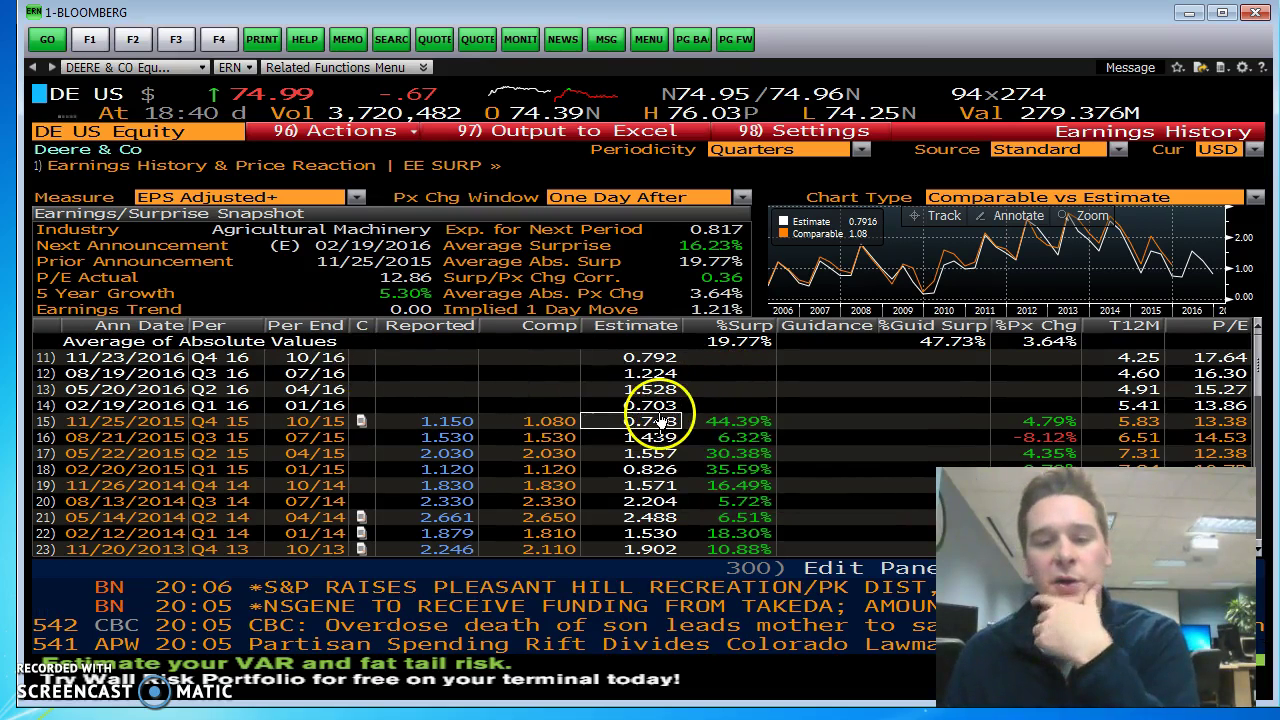
pyautogui.moveTo(664, 422)
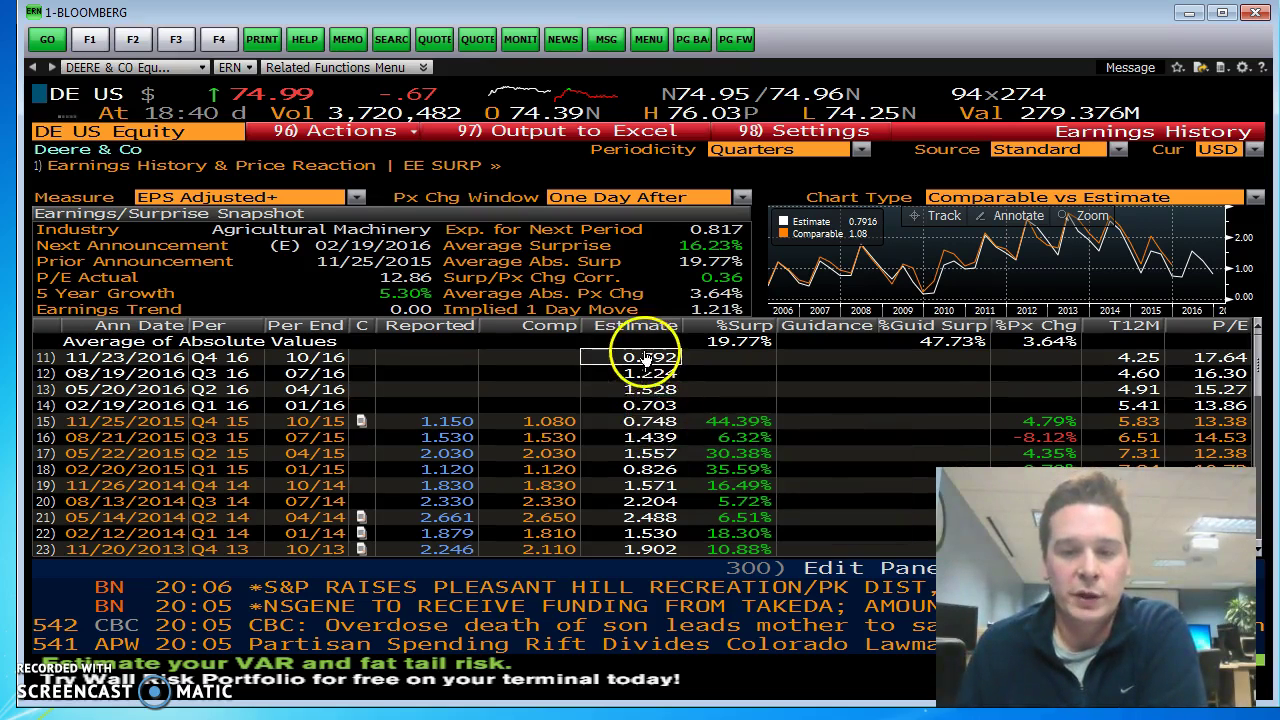
# Switch the earnings history measure to Sales and review the quarterly comparable, estimate and surprise figures
pyautogui.click(356, 200)
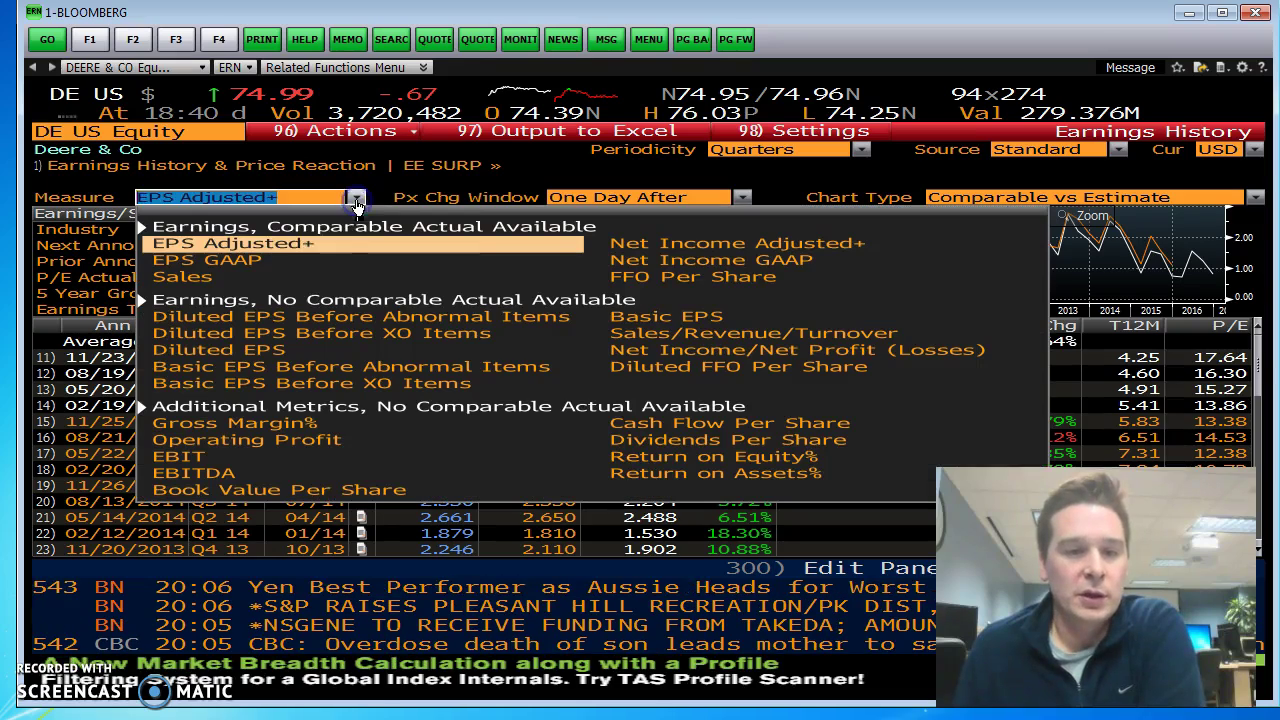
pyautogui.click(330, 278)
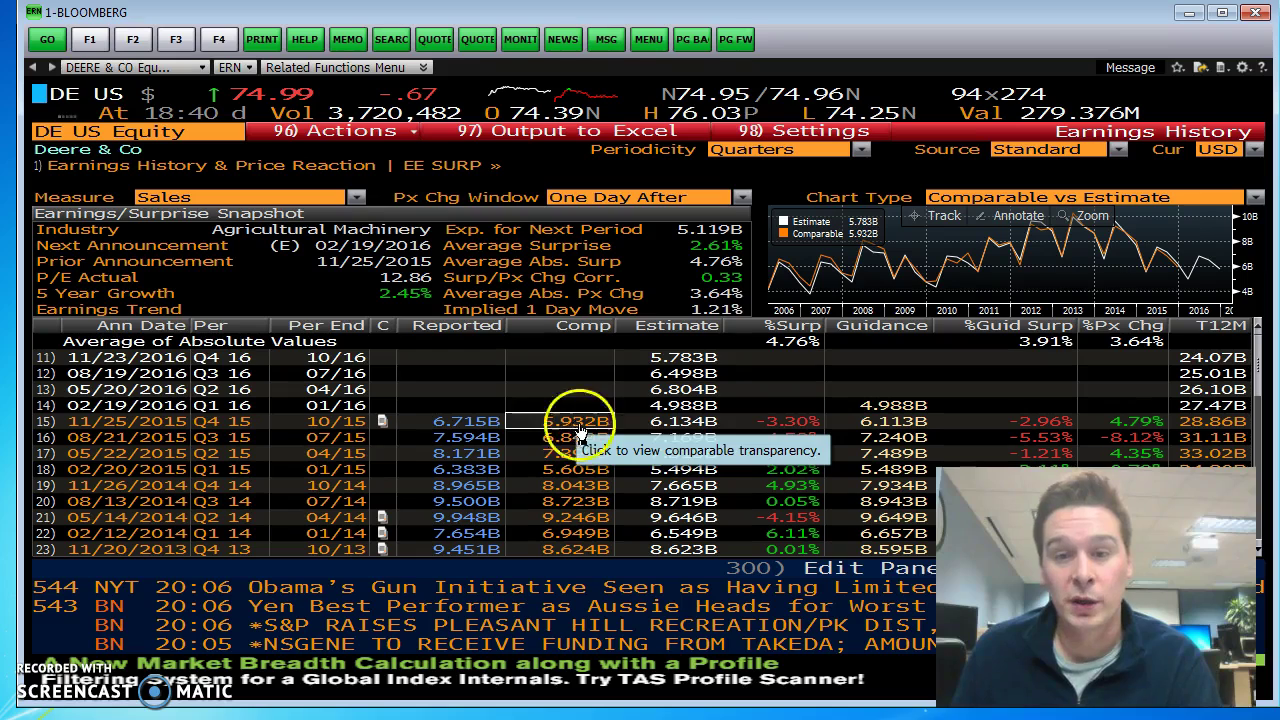
pyautogui.click(704, 375)
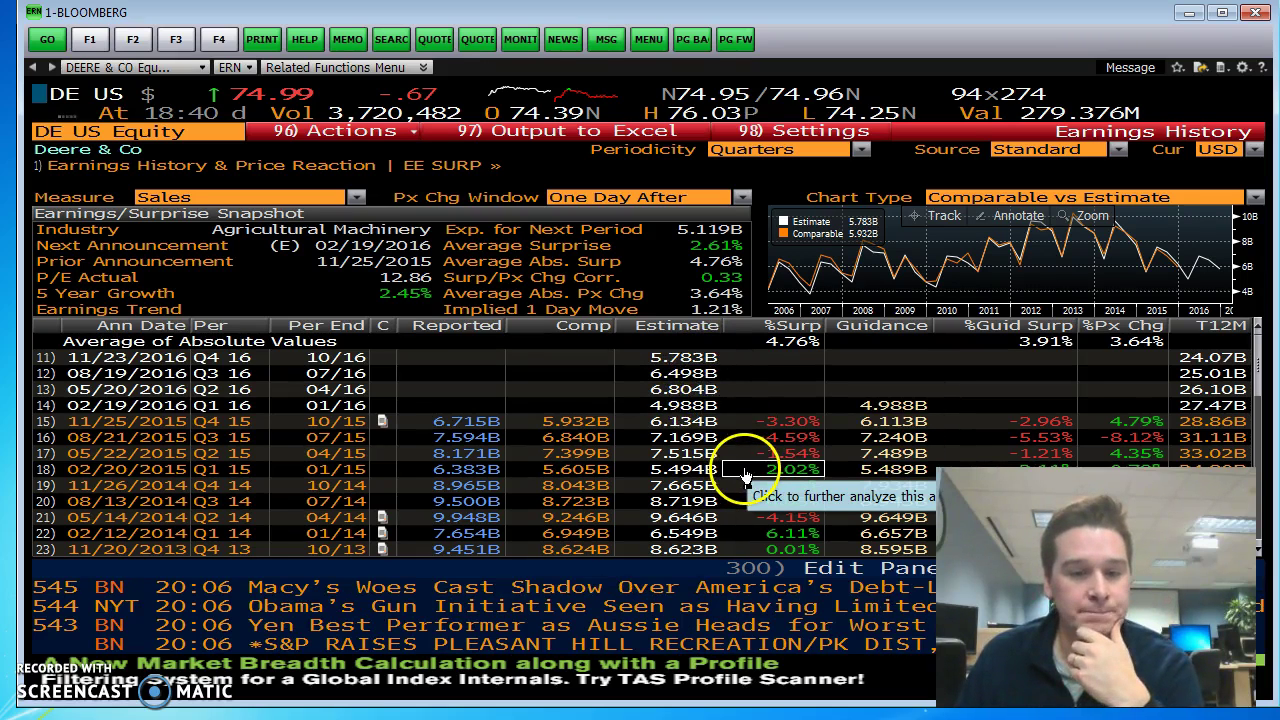
pyautogui.moveTo(644, 478)
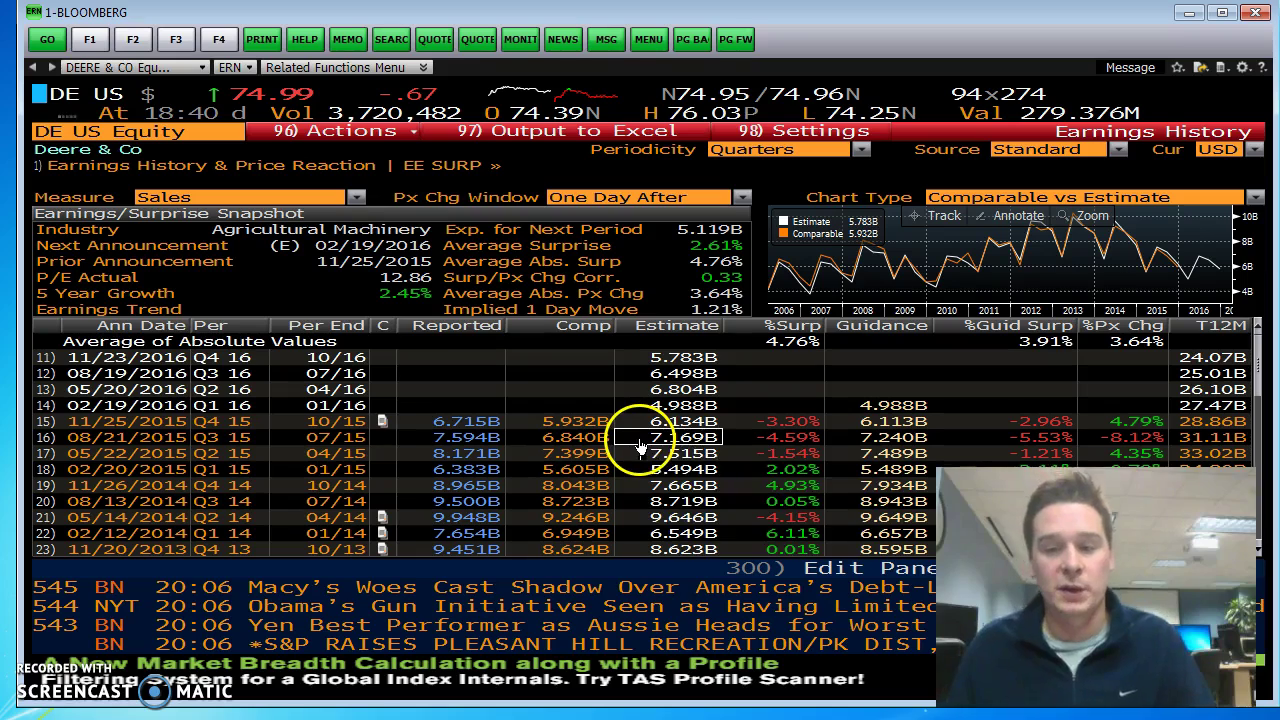
pyautogui.moveTo(620, 450)
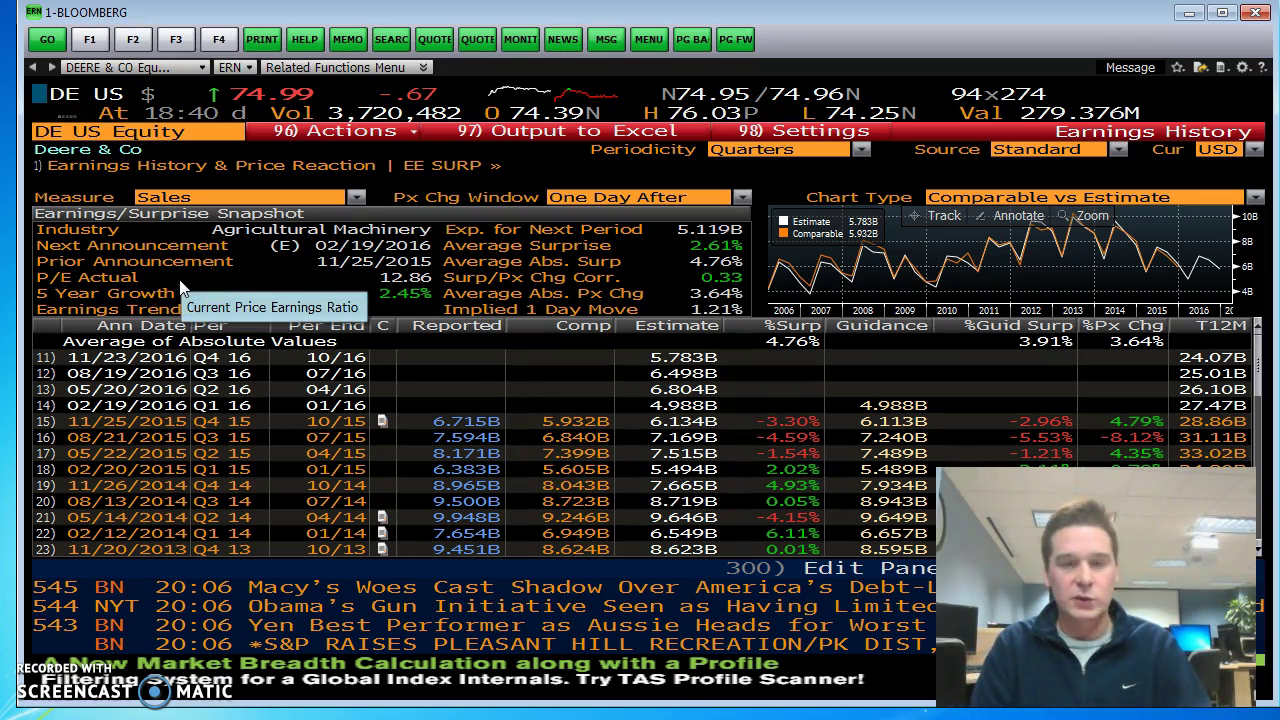
# Open Deere's corporate actions (CACS) and filter the list to M&A only
pyautogui.write('CACS')
pyautogui.press('Return')
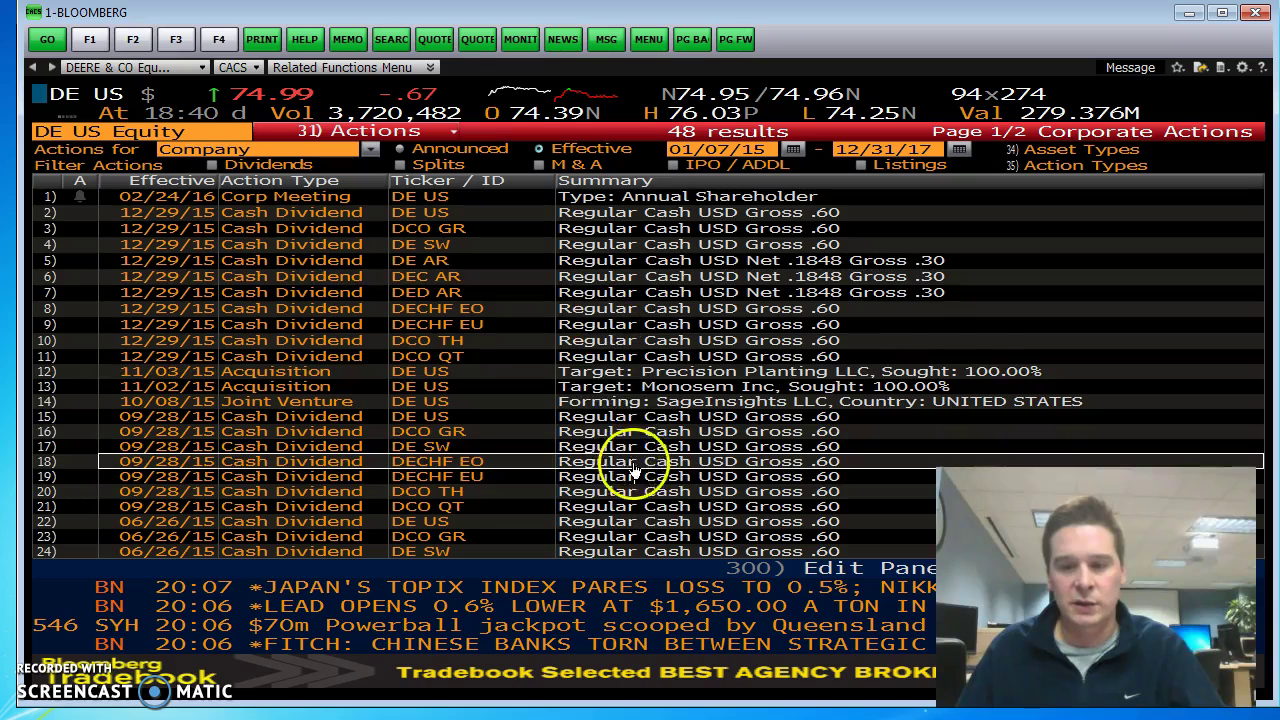
pyautogui.click(540, 165)
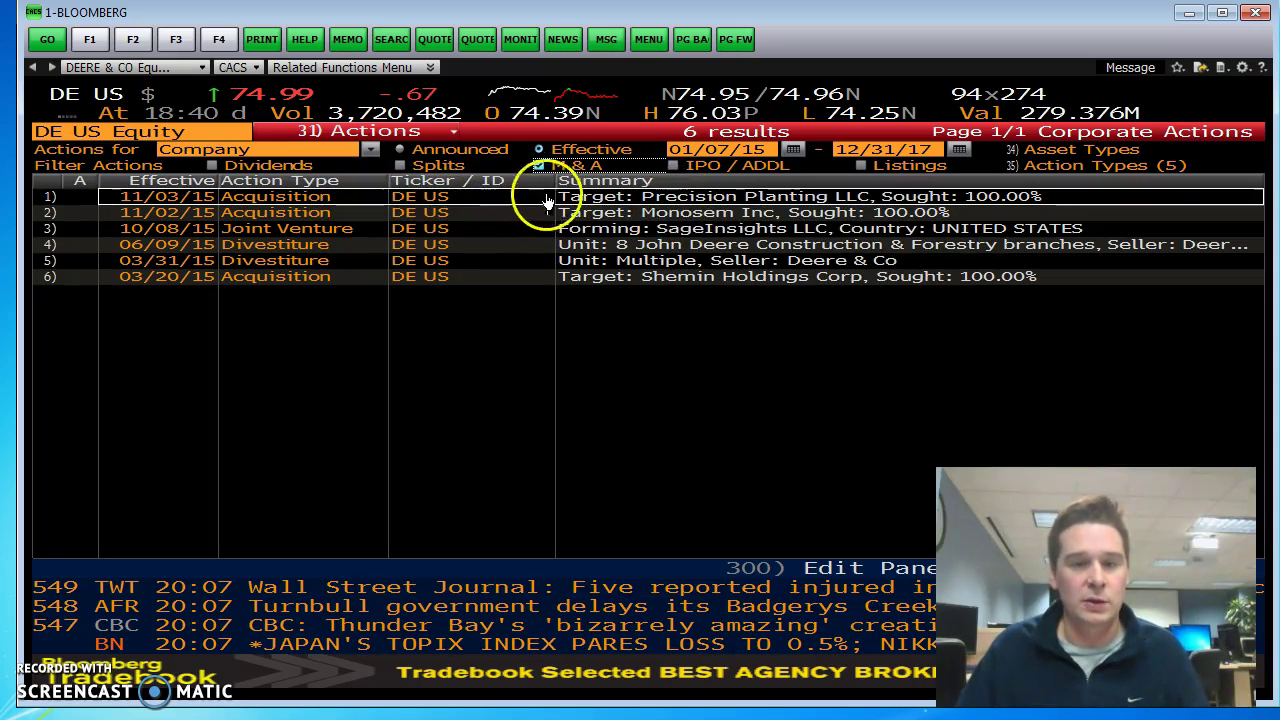
# Open the Precision Planting LLC acquisition details and inspect the pending approval marker on the deal timeline
pyautogui.click(592, 200)
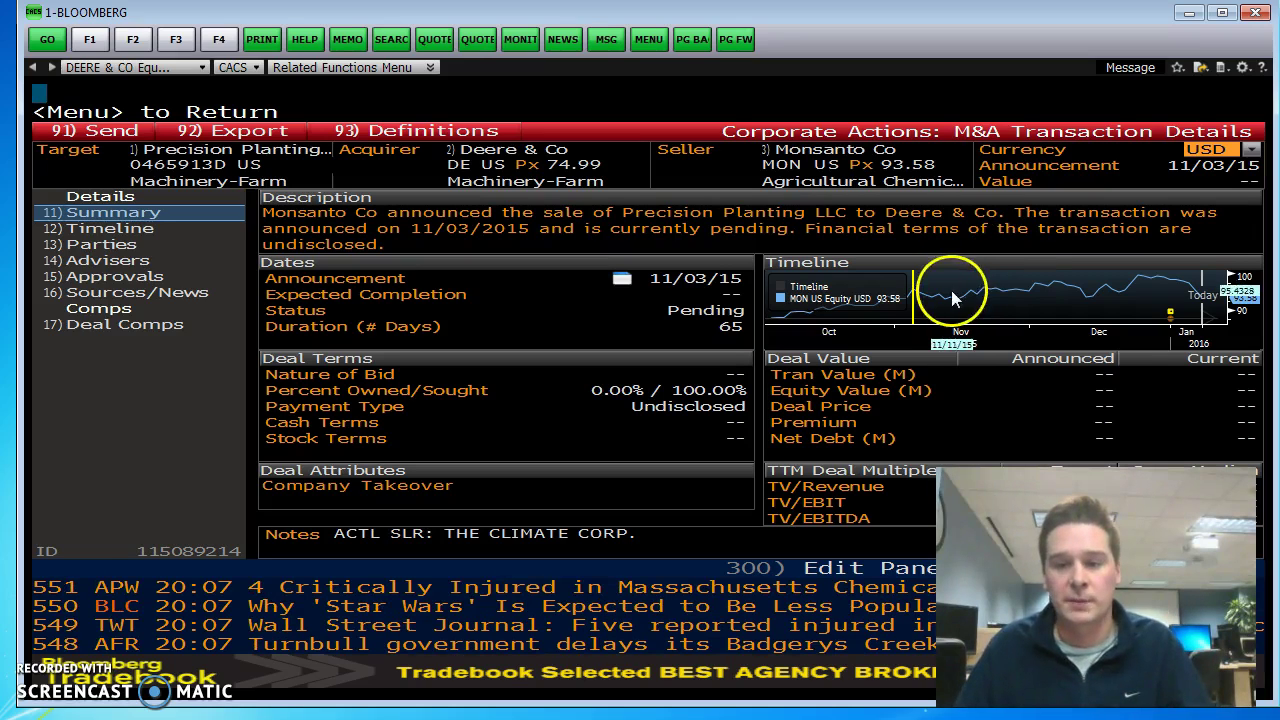
pyautogui.moveTo(837, 398)
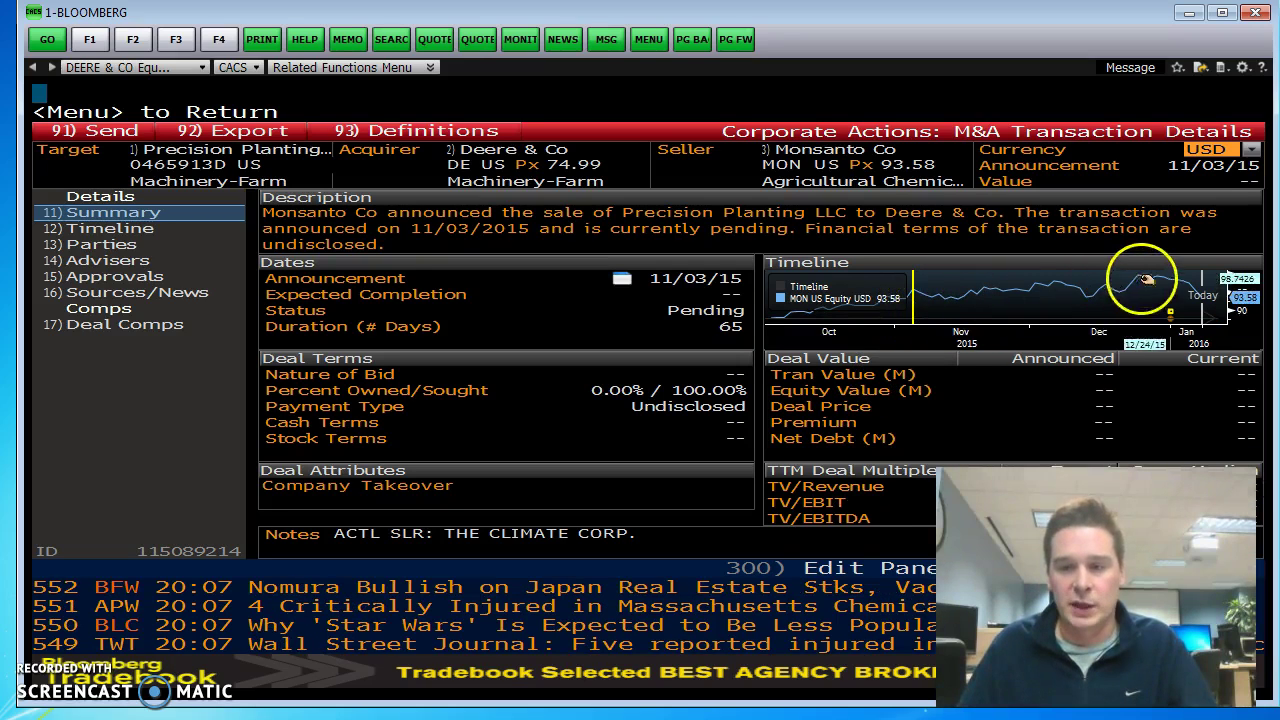
pyautogui.moveTo(1175, 318)
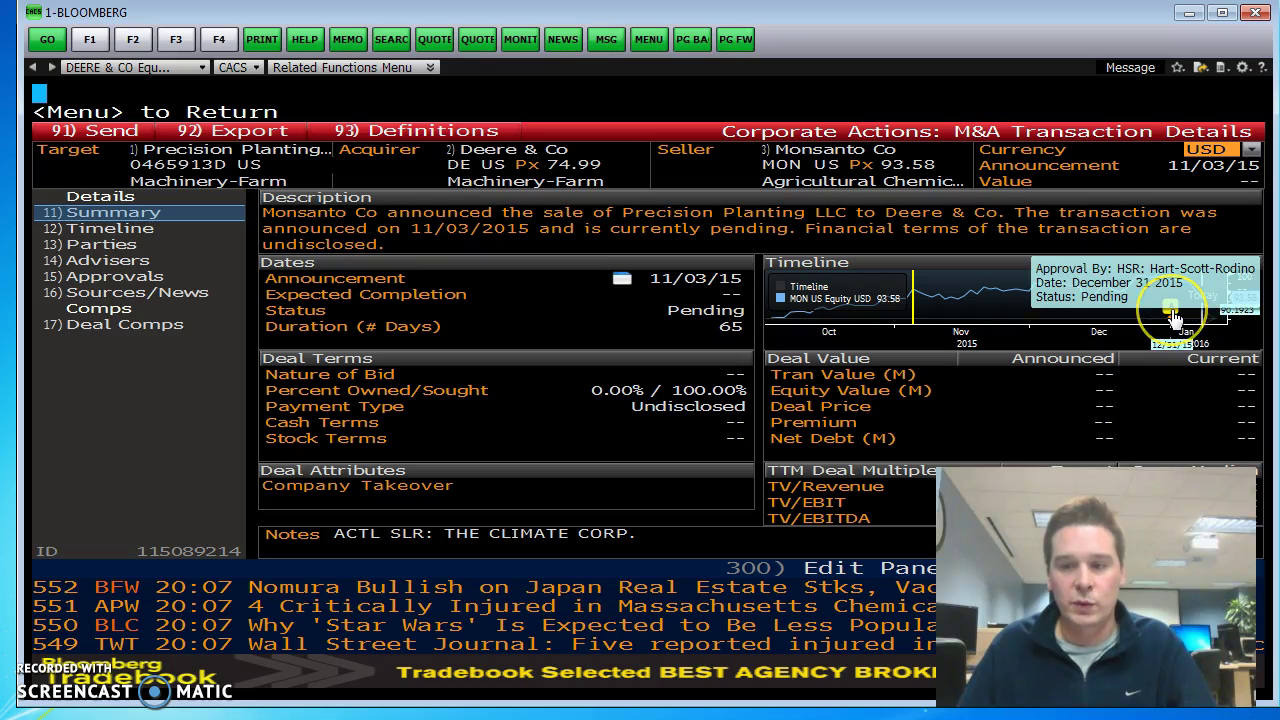
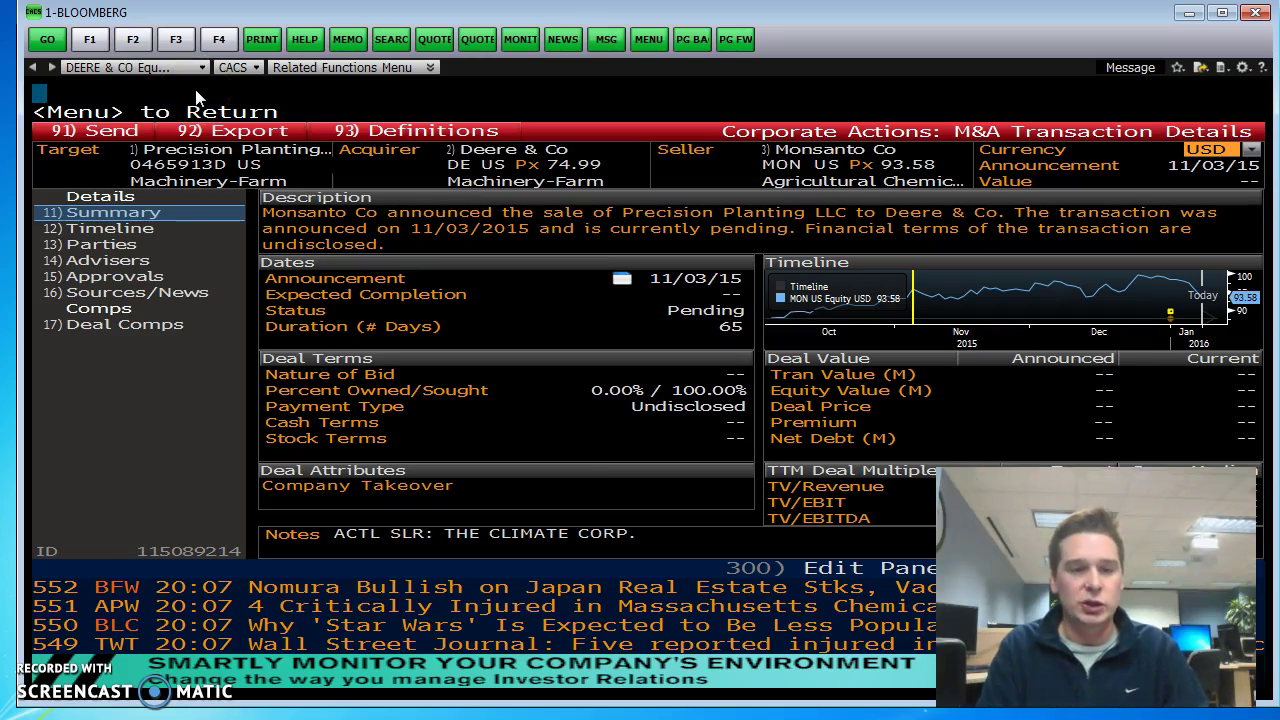
# Open the multi-line chart (GPM) for Deere and add CAT US Equity as a comparison security
pyautogui.write('GPM')
pyautogui.press('Return')
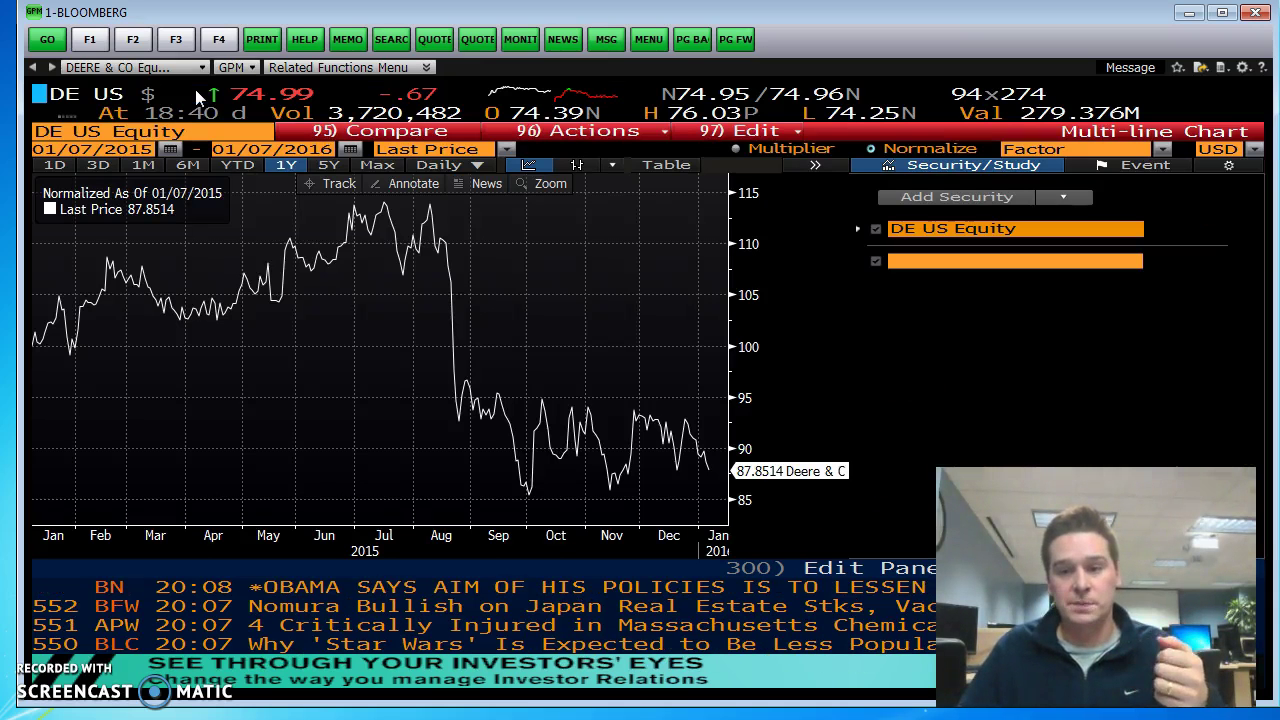
pyautogui.click(977, 268)
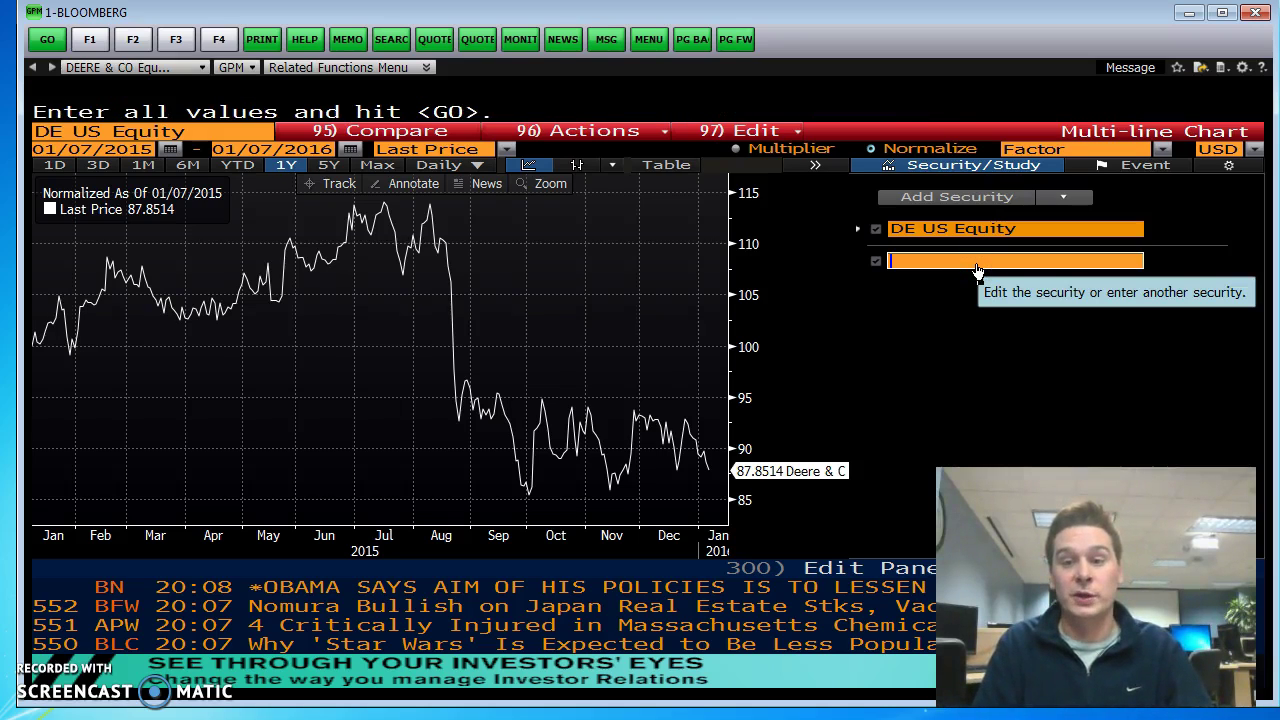
pyautogui.write('cat')
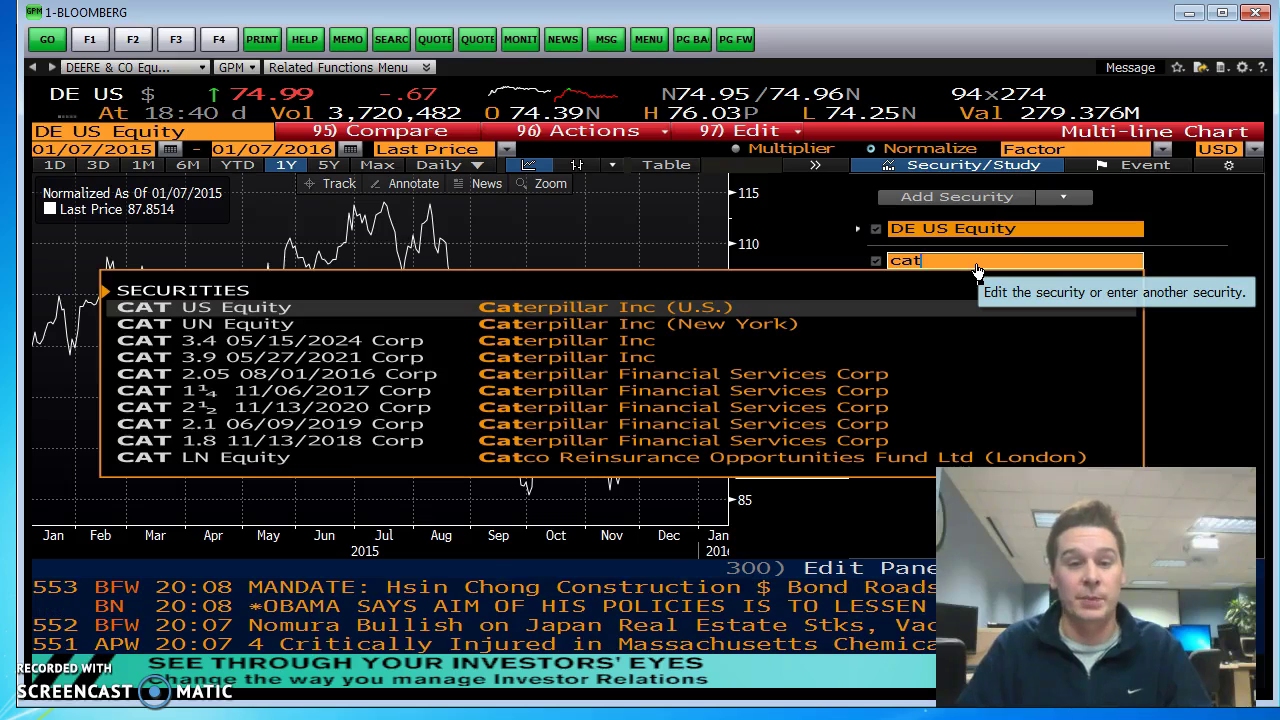
pyautogui.press('Return')
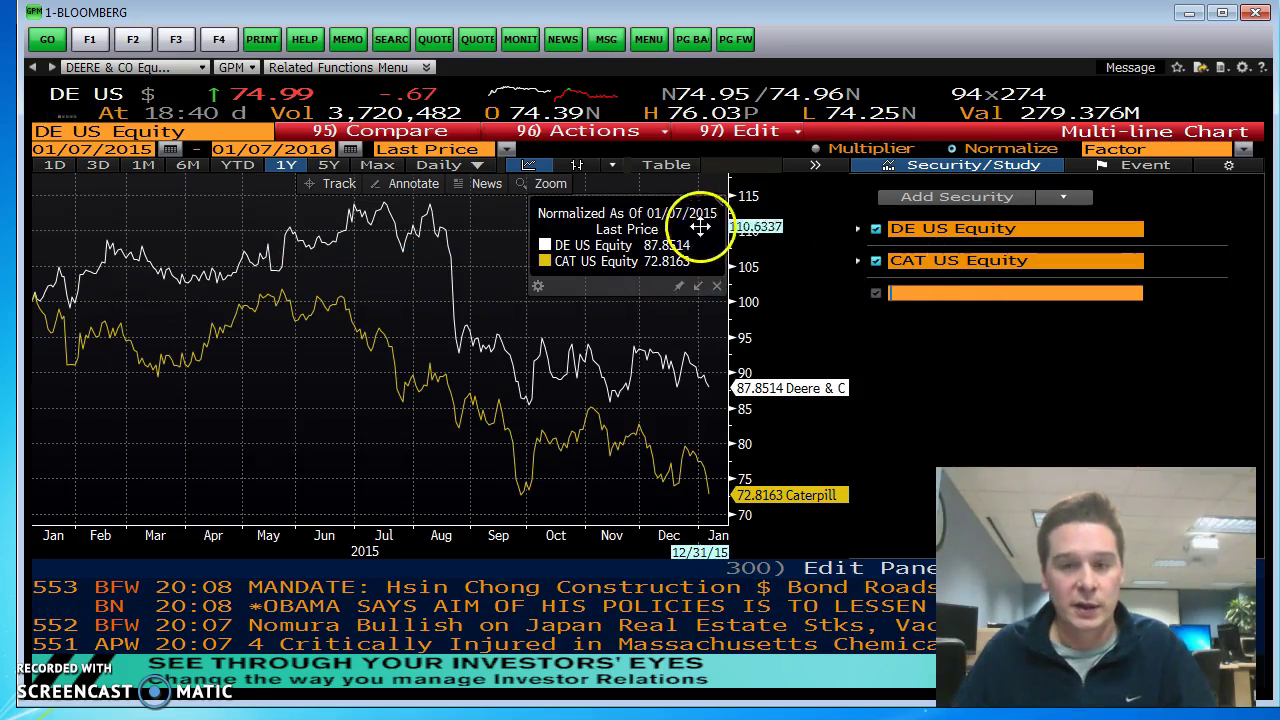
# Expand the chart to full width and inspect the normalized starting points of Deere and Caterpillar in January 2015
pyautogui.click(830, 172)
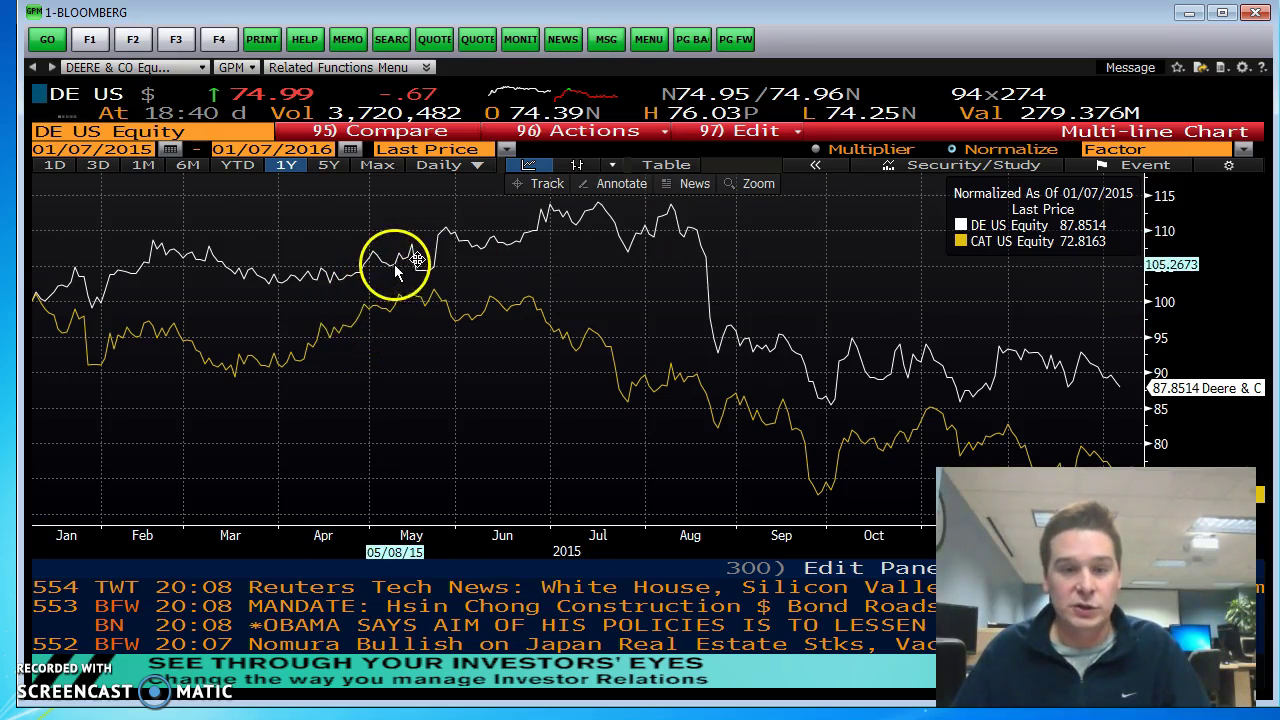
pyautogui.click(38, 304)
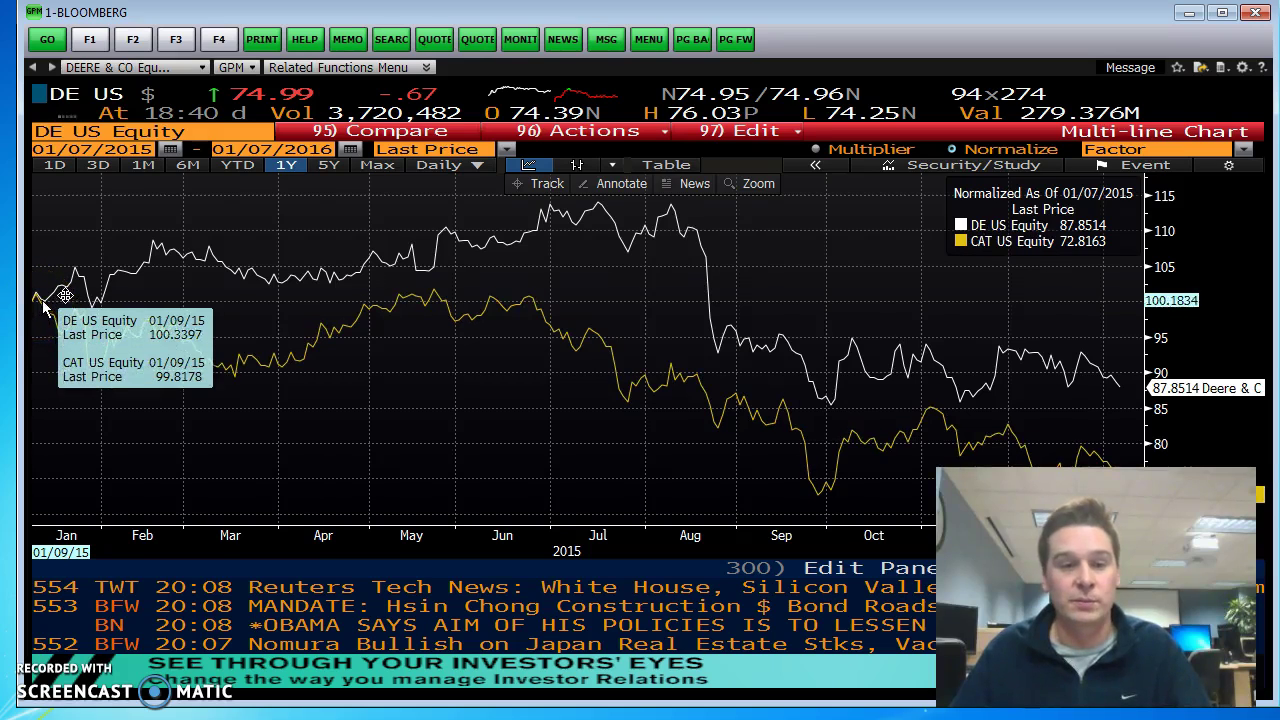
pyautogui.click(35, 306)
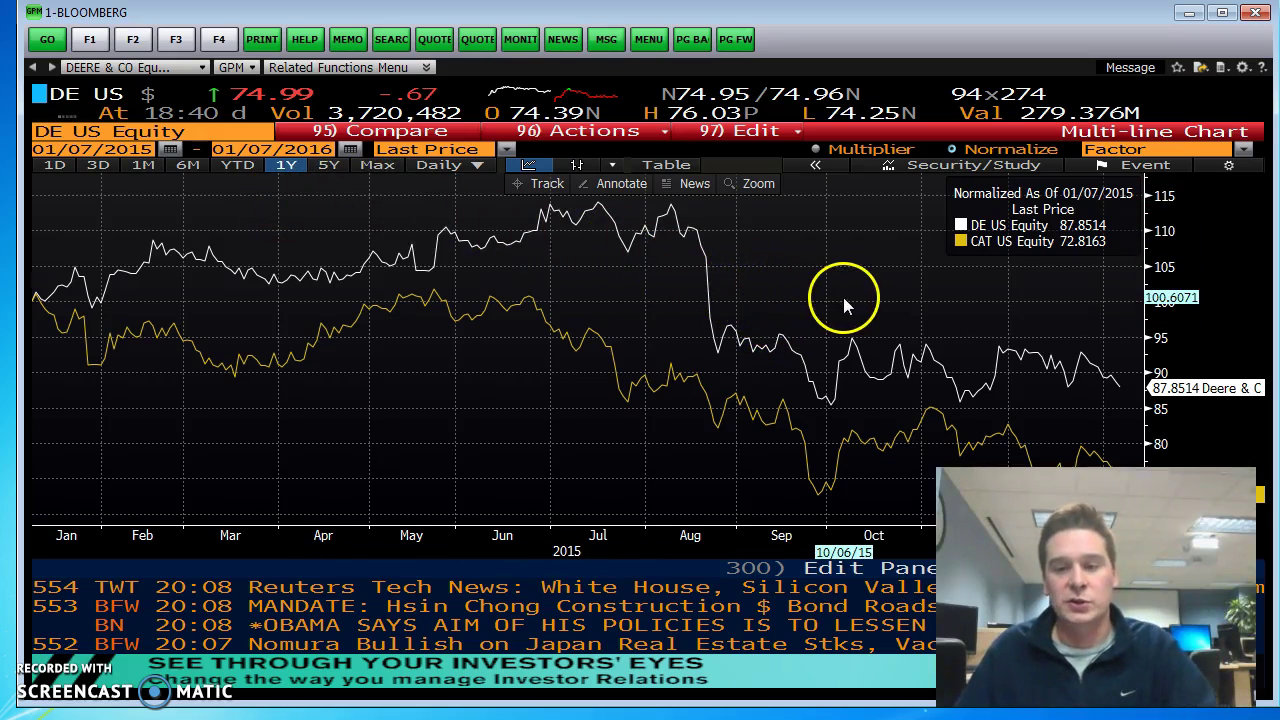
# Bring back the list of charted securities and add SPX Index as the third one
pyautogui.click(816, 168)
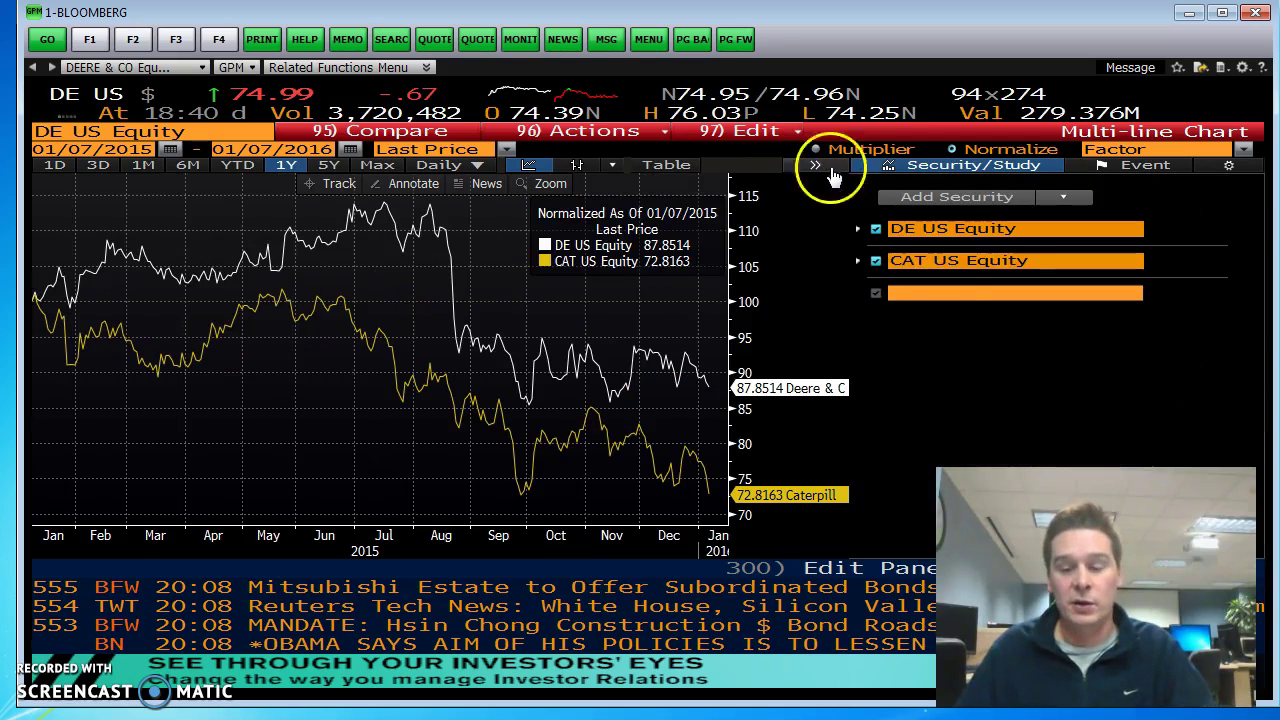
pyautogui.click(969, 298)
pyautogui.write('spx')
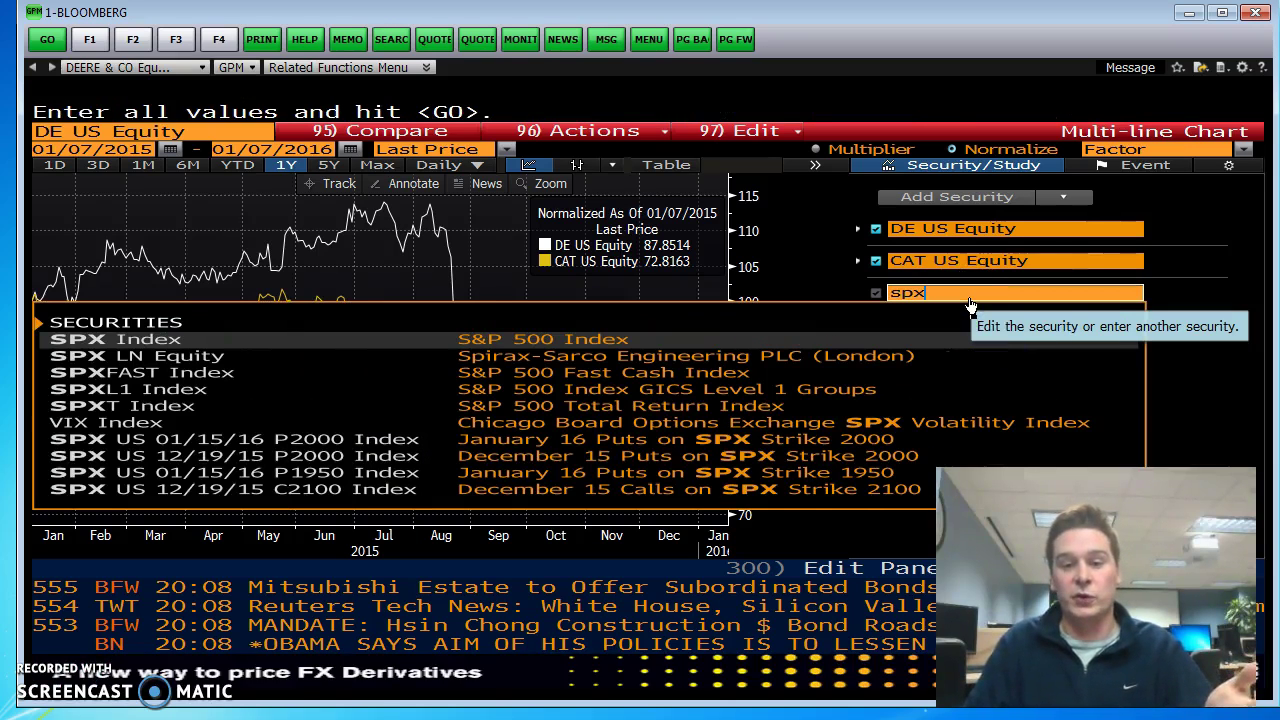
pyautogui.press('Return')
pyautogui.press('Return')
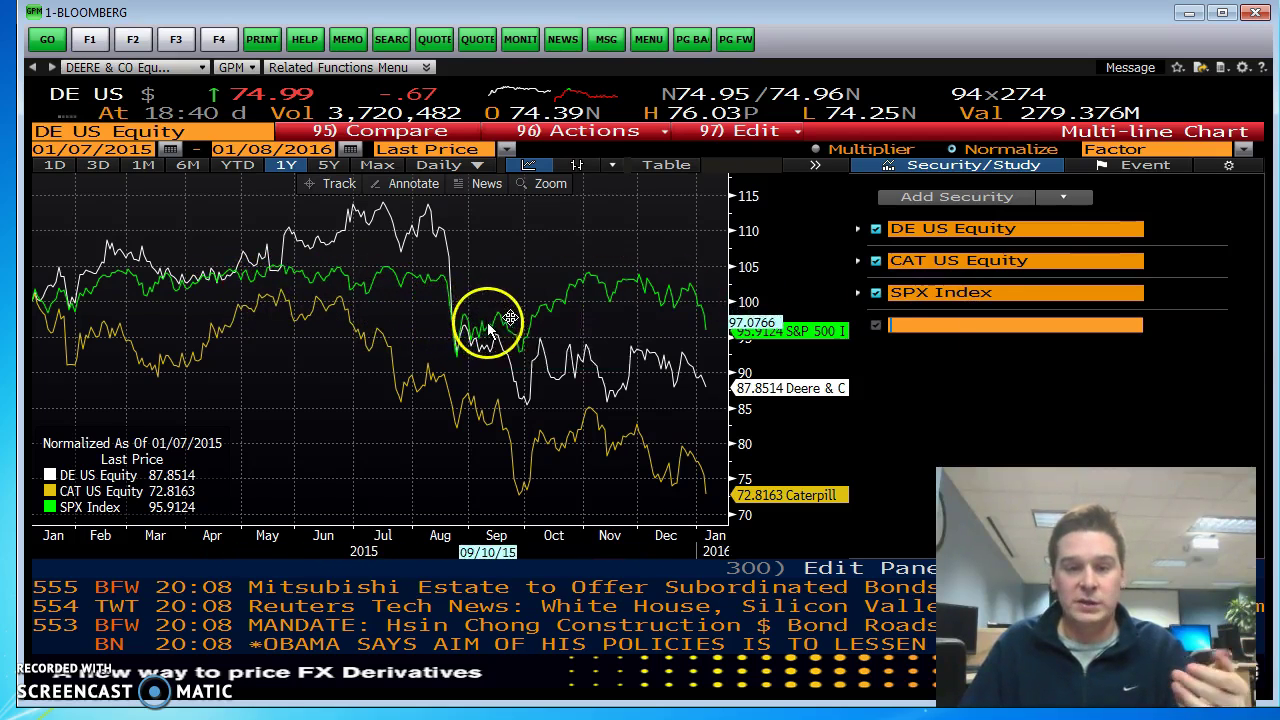
# Expand the three-security chart to full width and change its scaling from Normalize to Multiplier
pyautogui.click(815, 165)
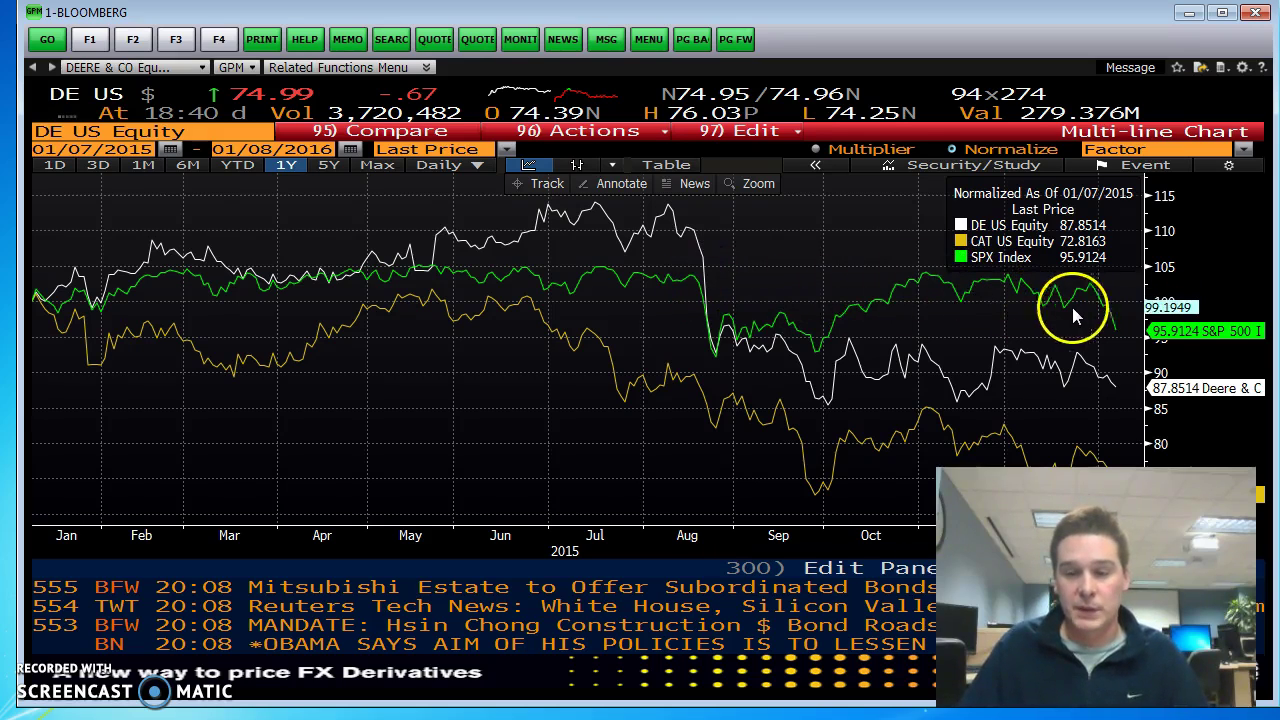
pyautogui.click(947, 152)
pyautogui.click(816, 160)
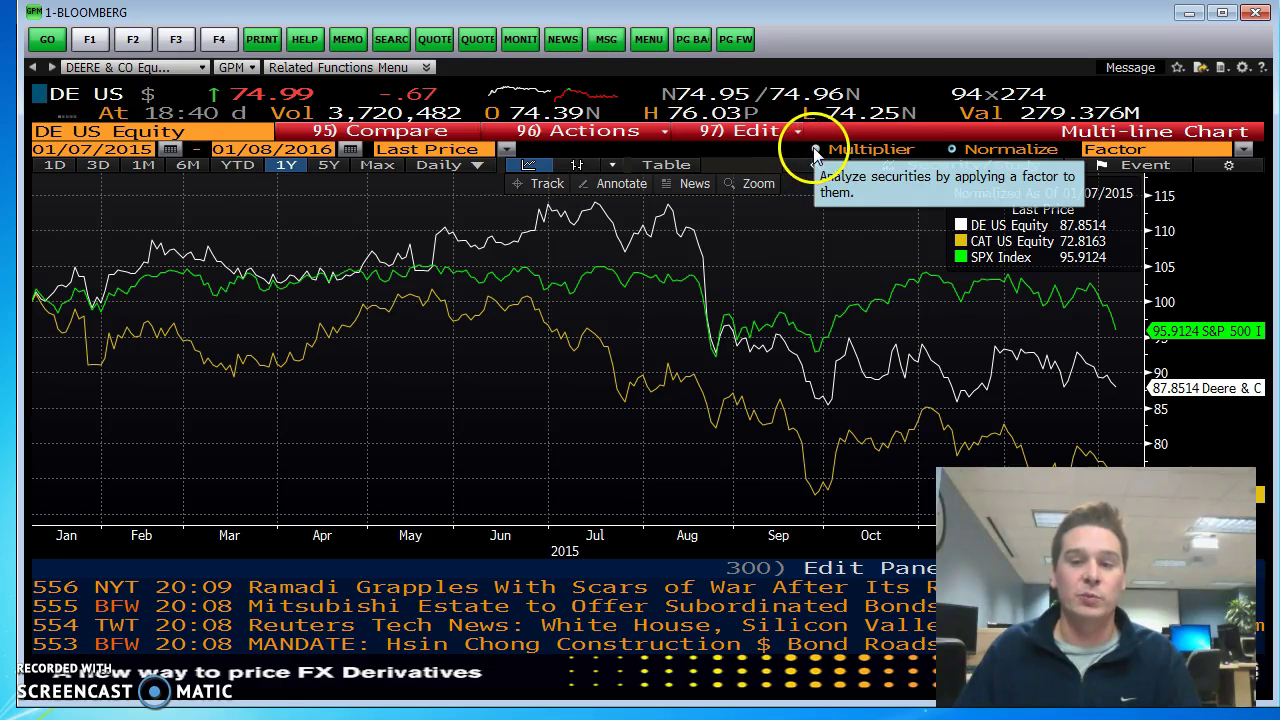
pyautogui.click(817, 153)
pyautogui.click(816, 152)
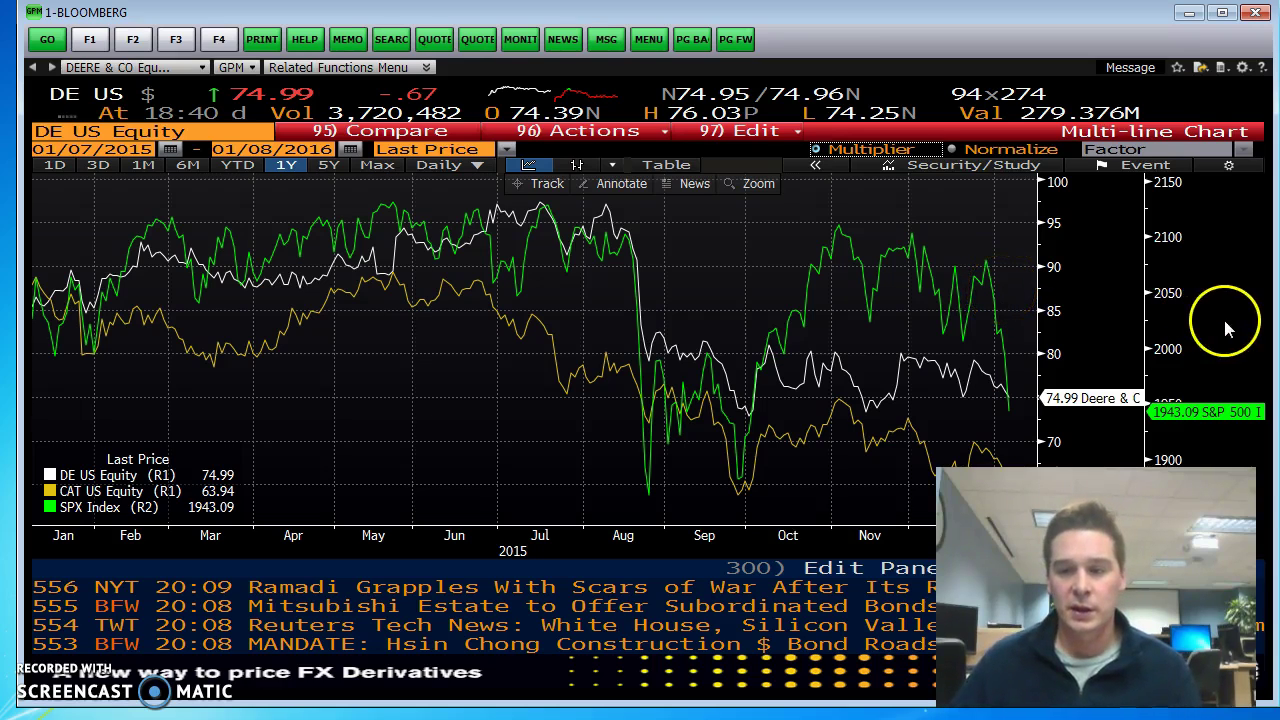
# Inspect the last-price labels of the S&P 500 and Deere on their separate price axes
pyautogui.click(1222, 410)
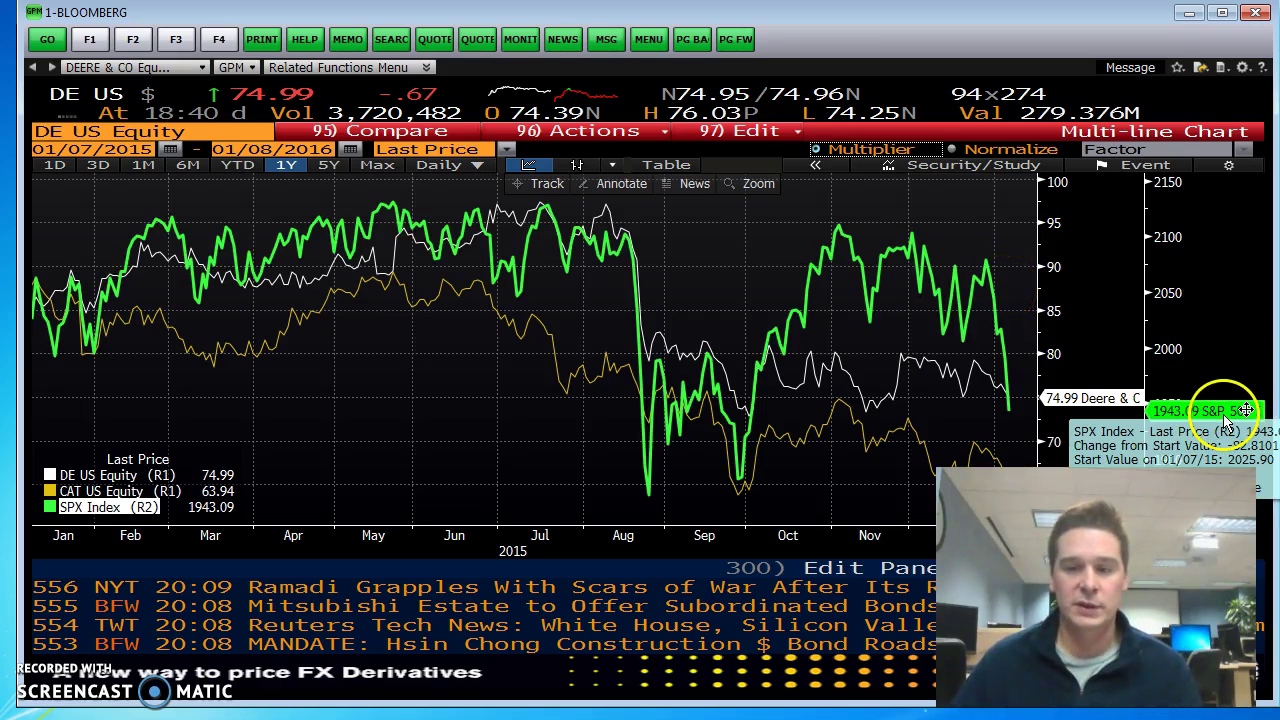
pyautogui.click(1213, 386)
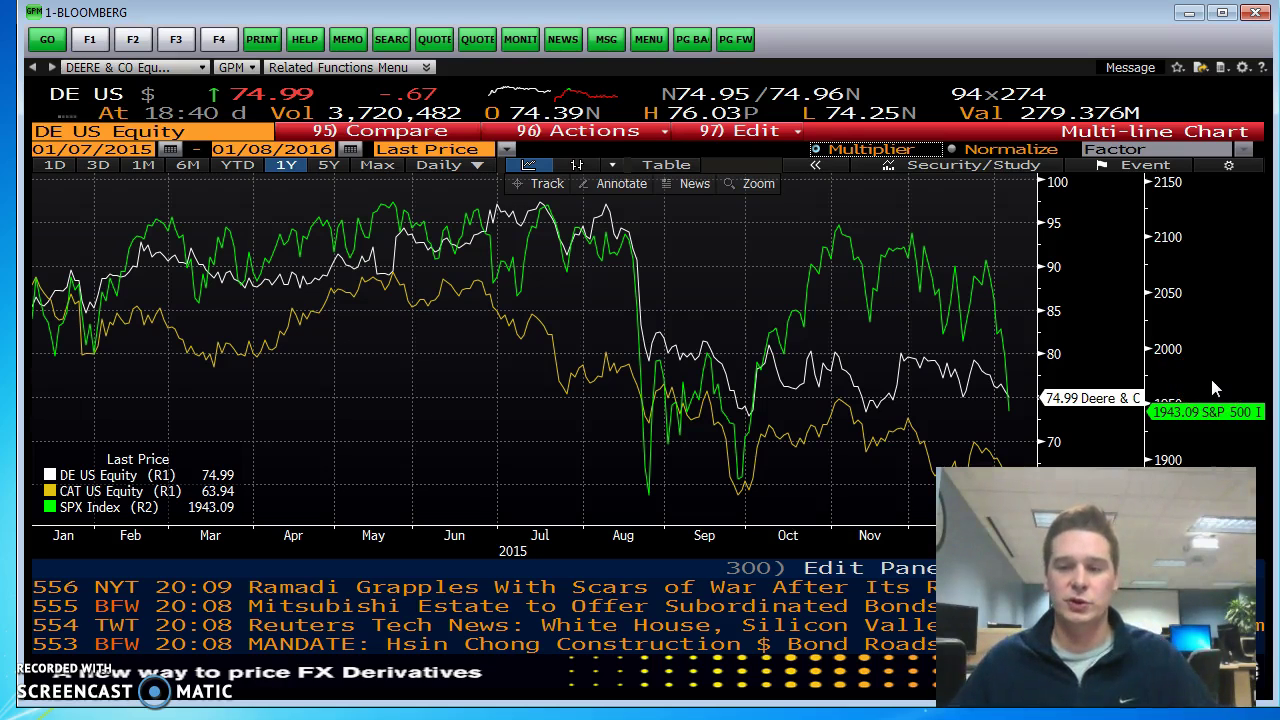
pyautogui.click(1042, 399)
pyautogui.click(1045, 398)
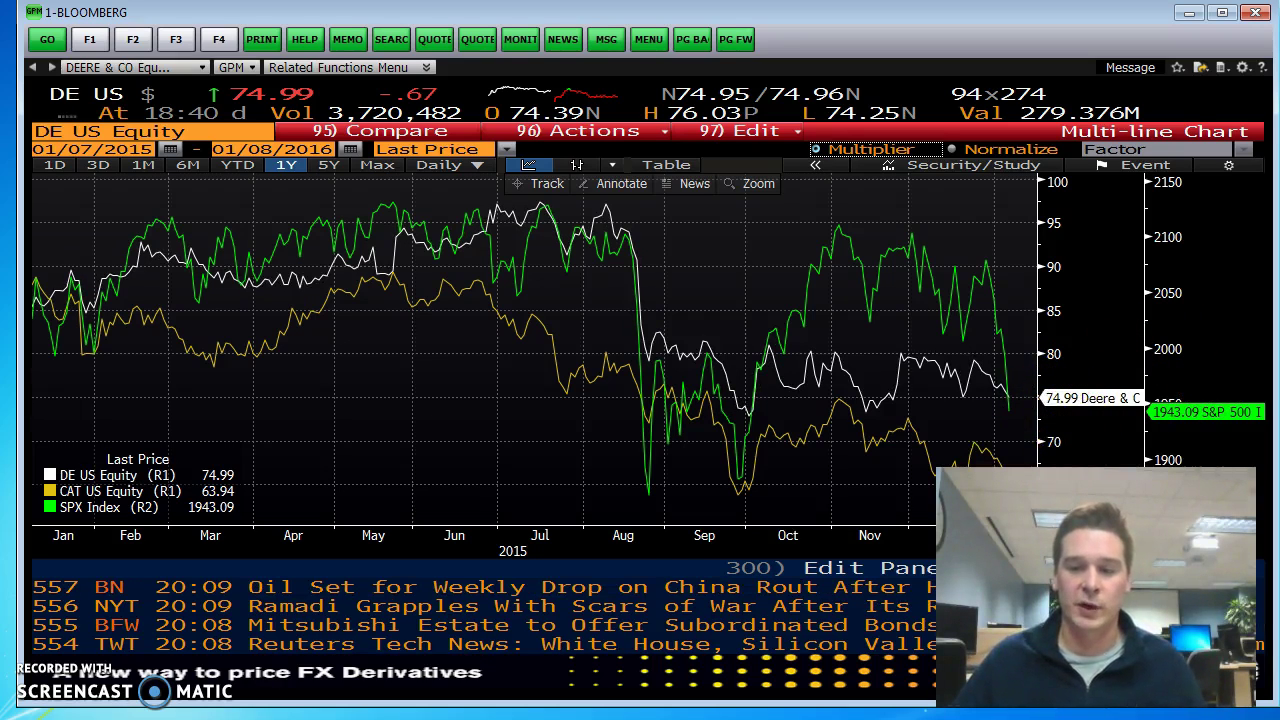